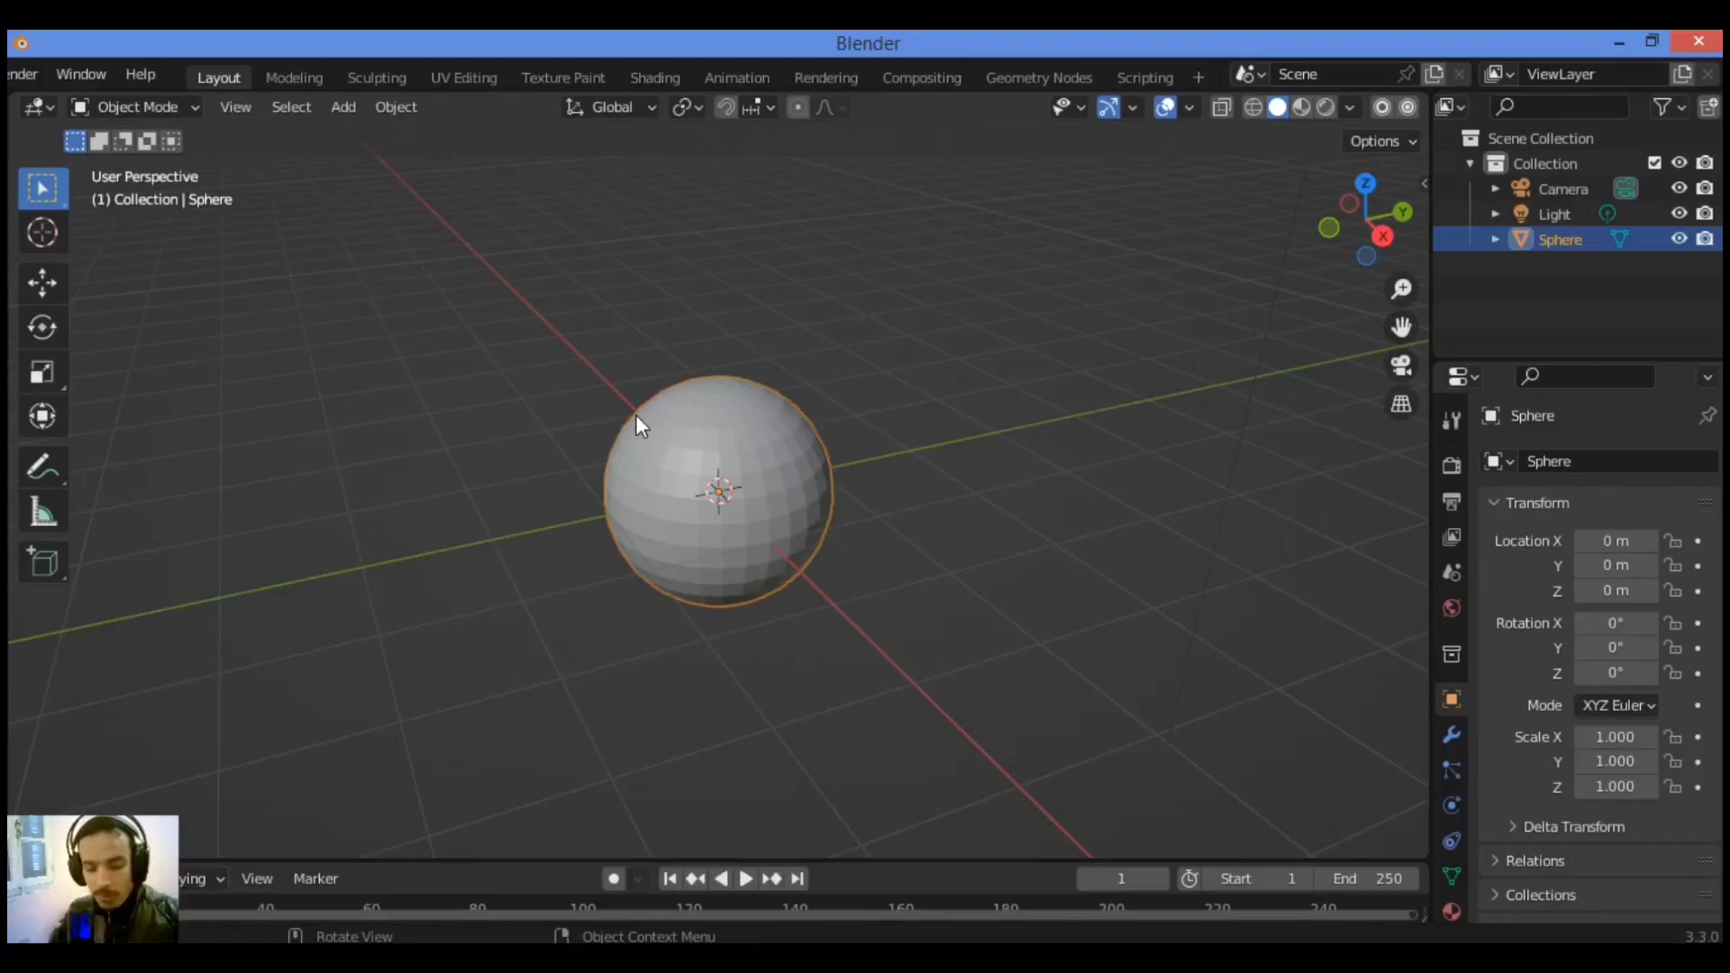
# Duplicate the sphere and place the copy beside it along the Y axis
pyautogui.hotkey('shift', 'd')
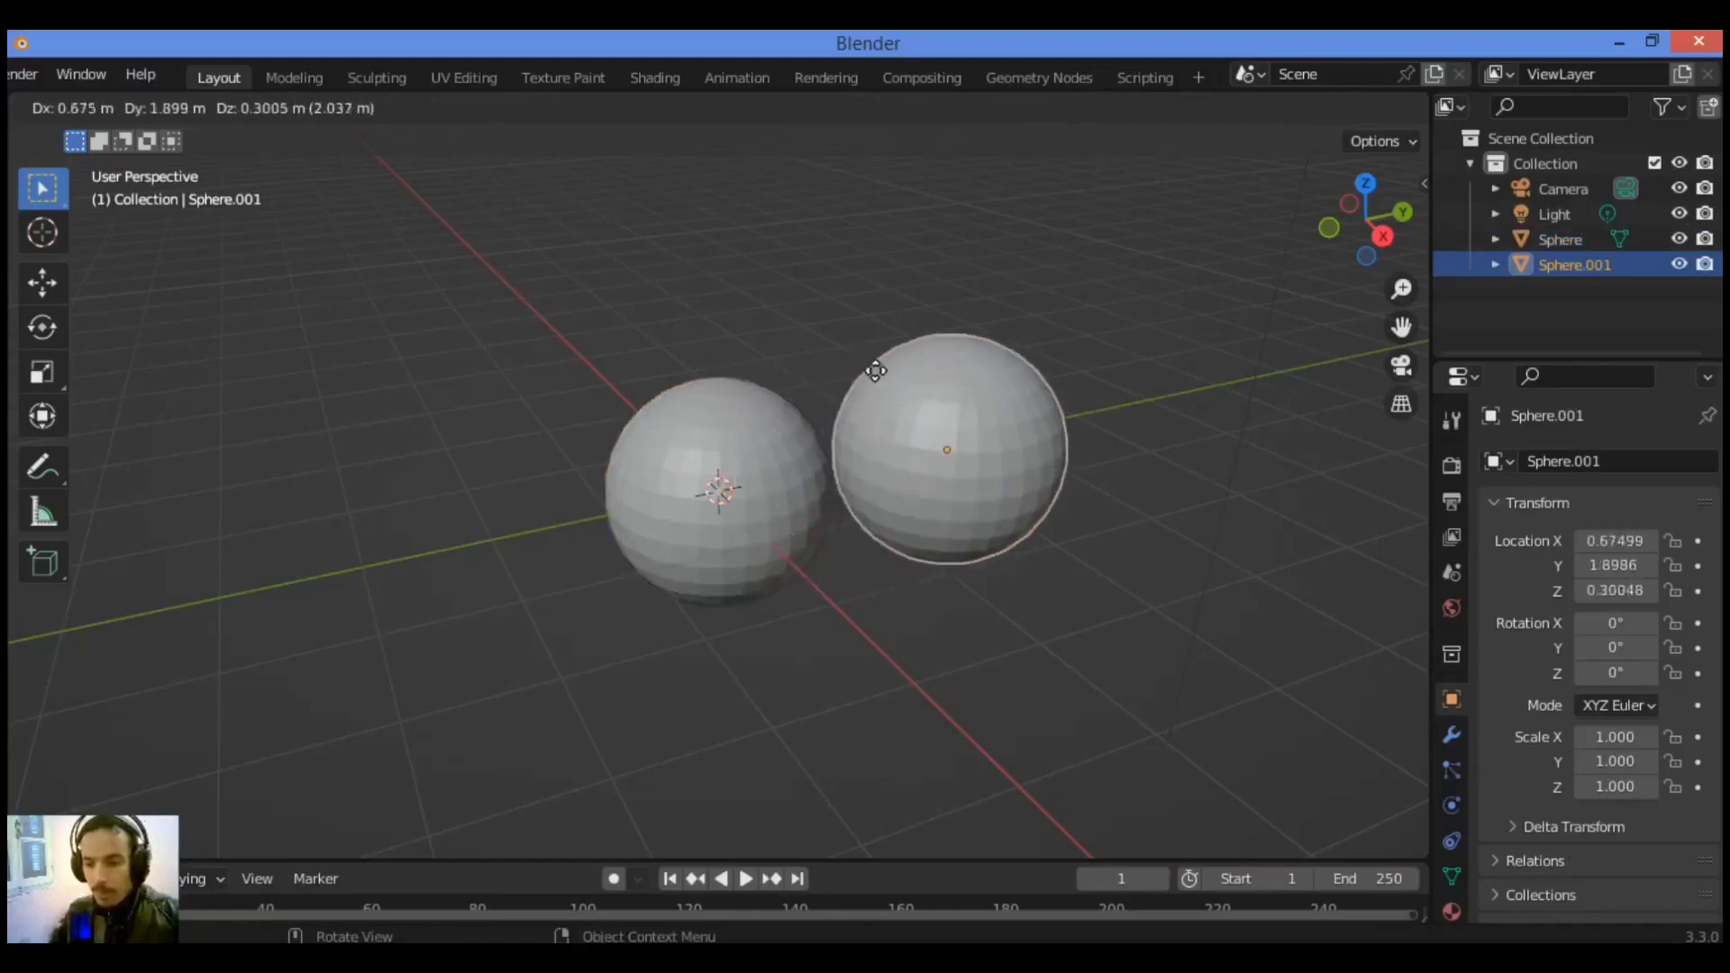
pyautogui.press('y')
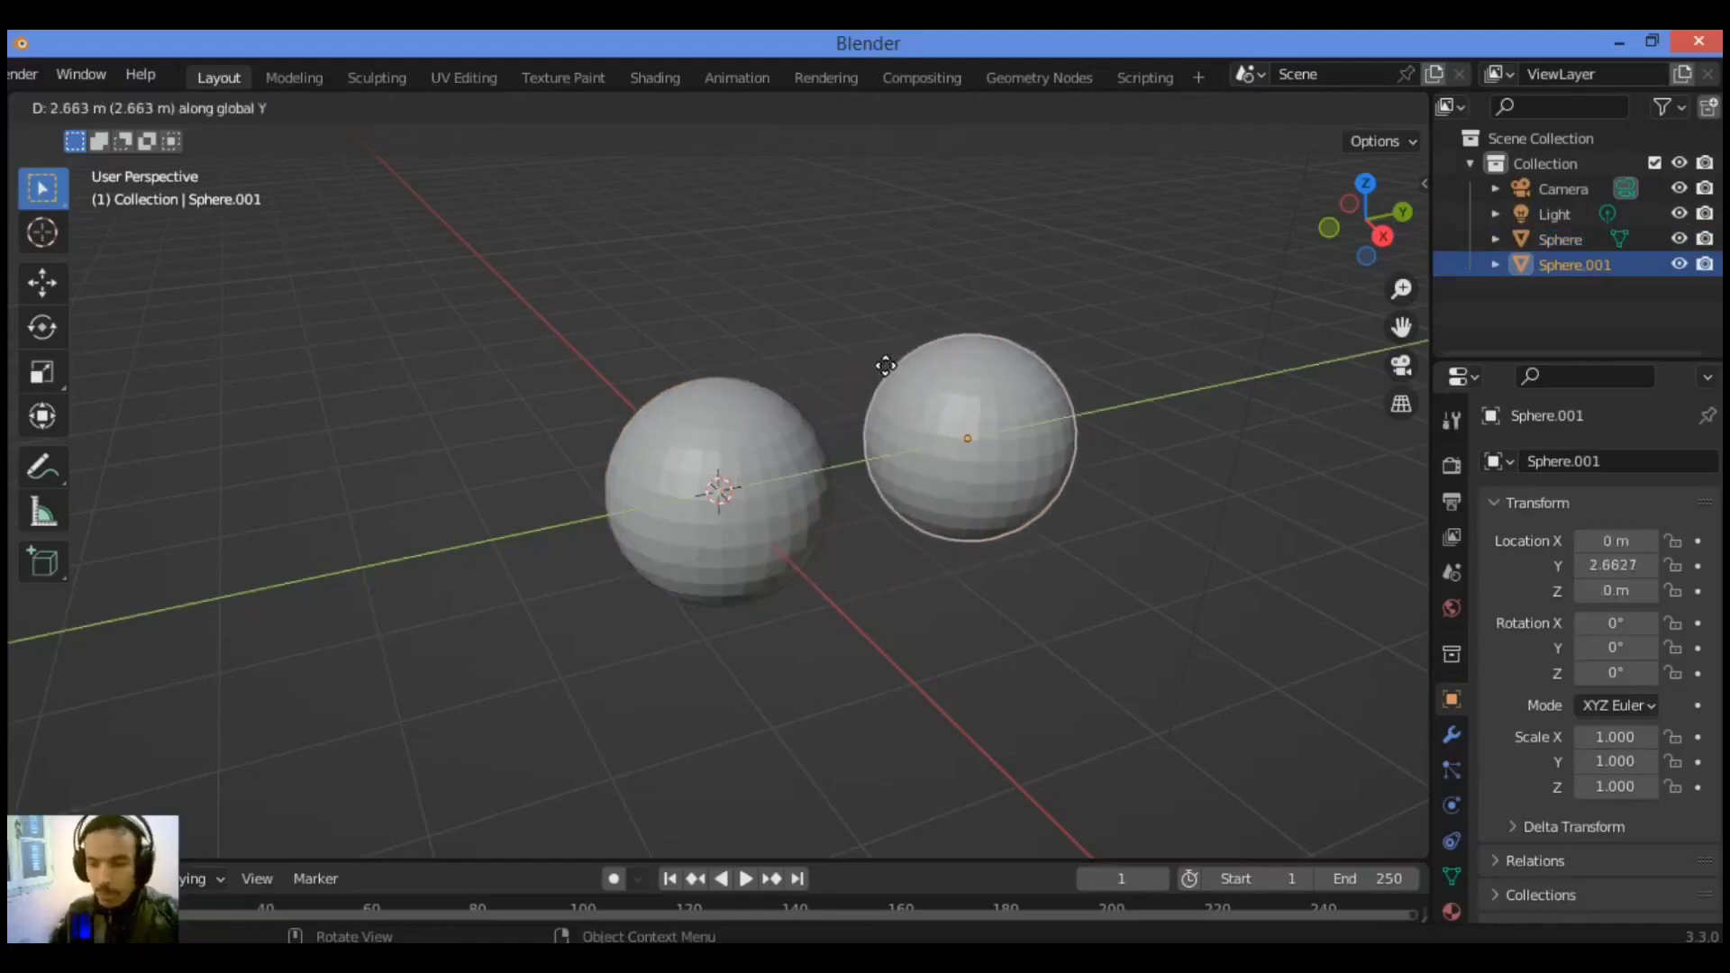
pyautogui.click(886, 365)
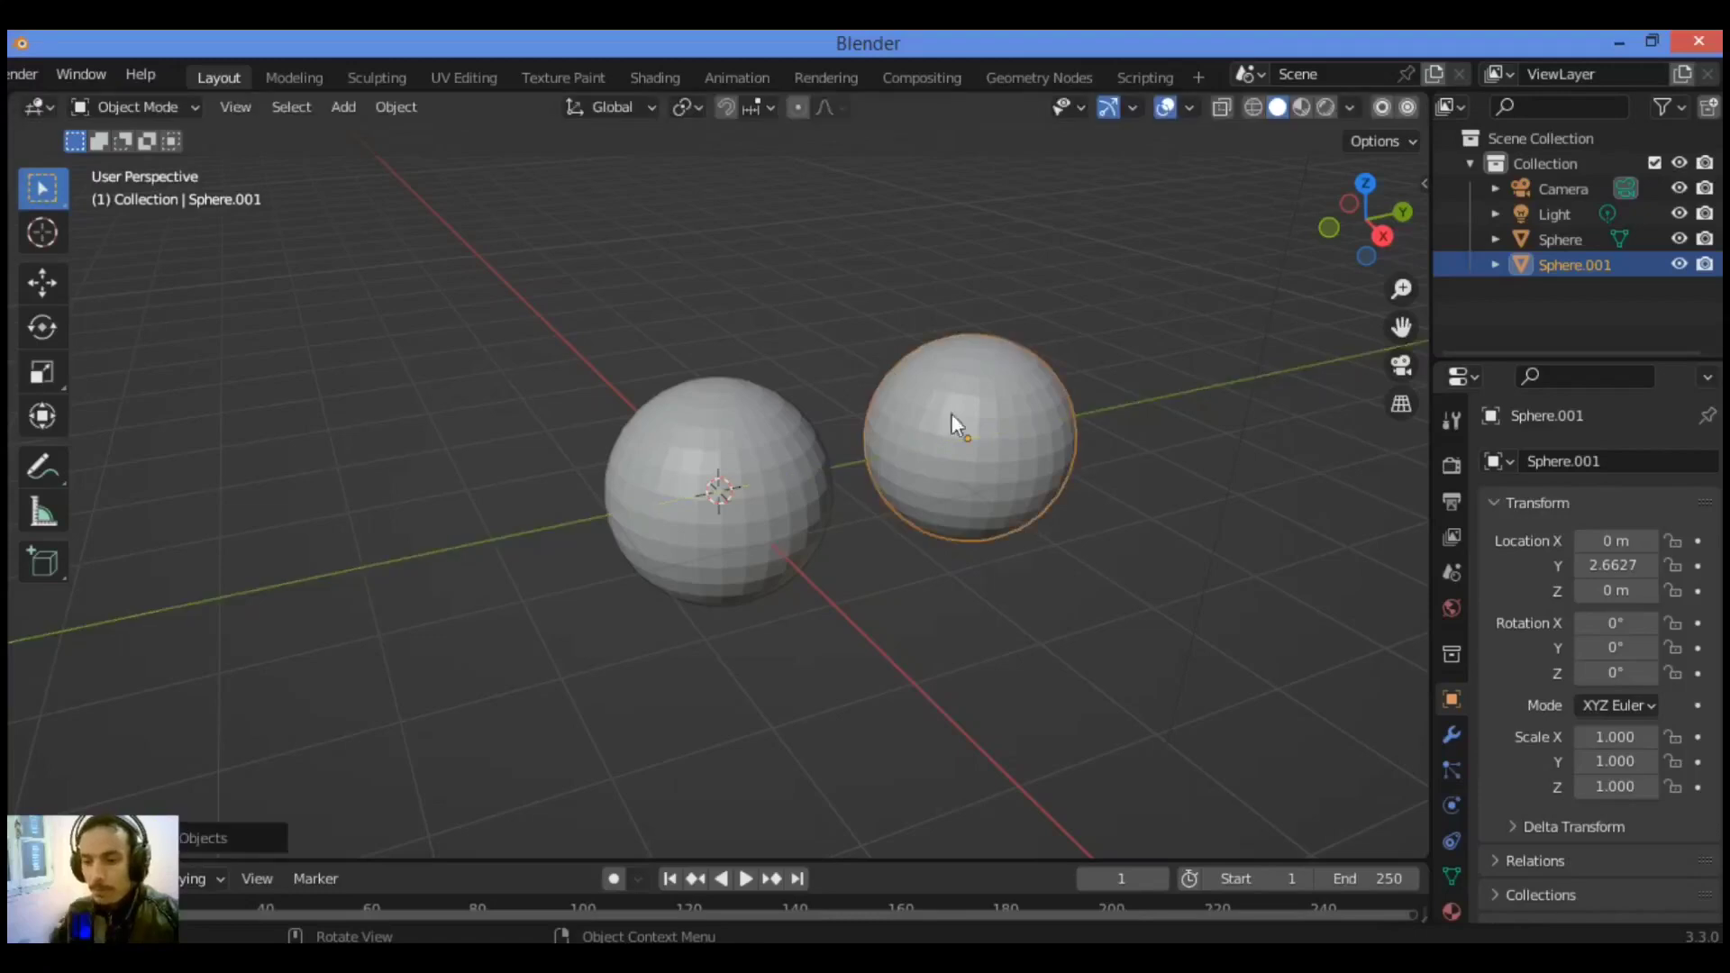
# Copy the pair of spheres along X to X -1.9981, then select all four
pyautogui.moveTo(1133, 320); pyautogui.dragTo(485, 670)
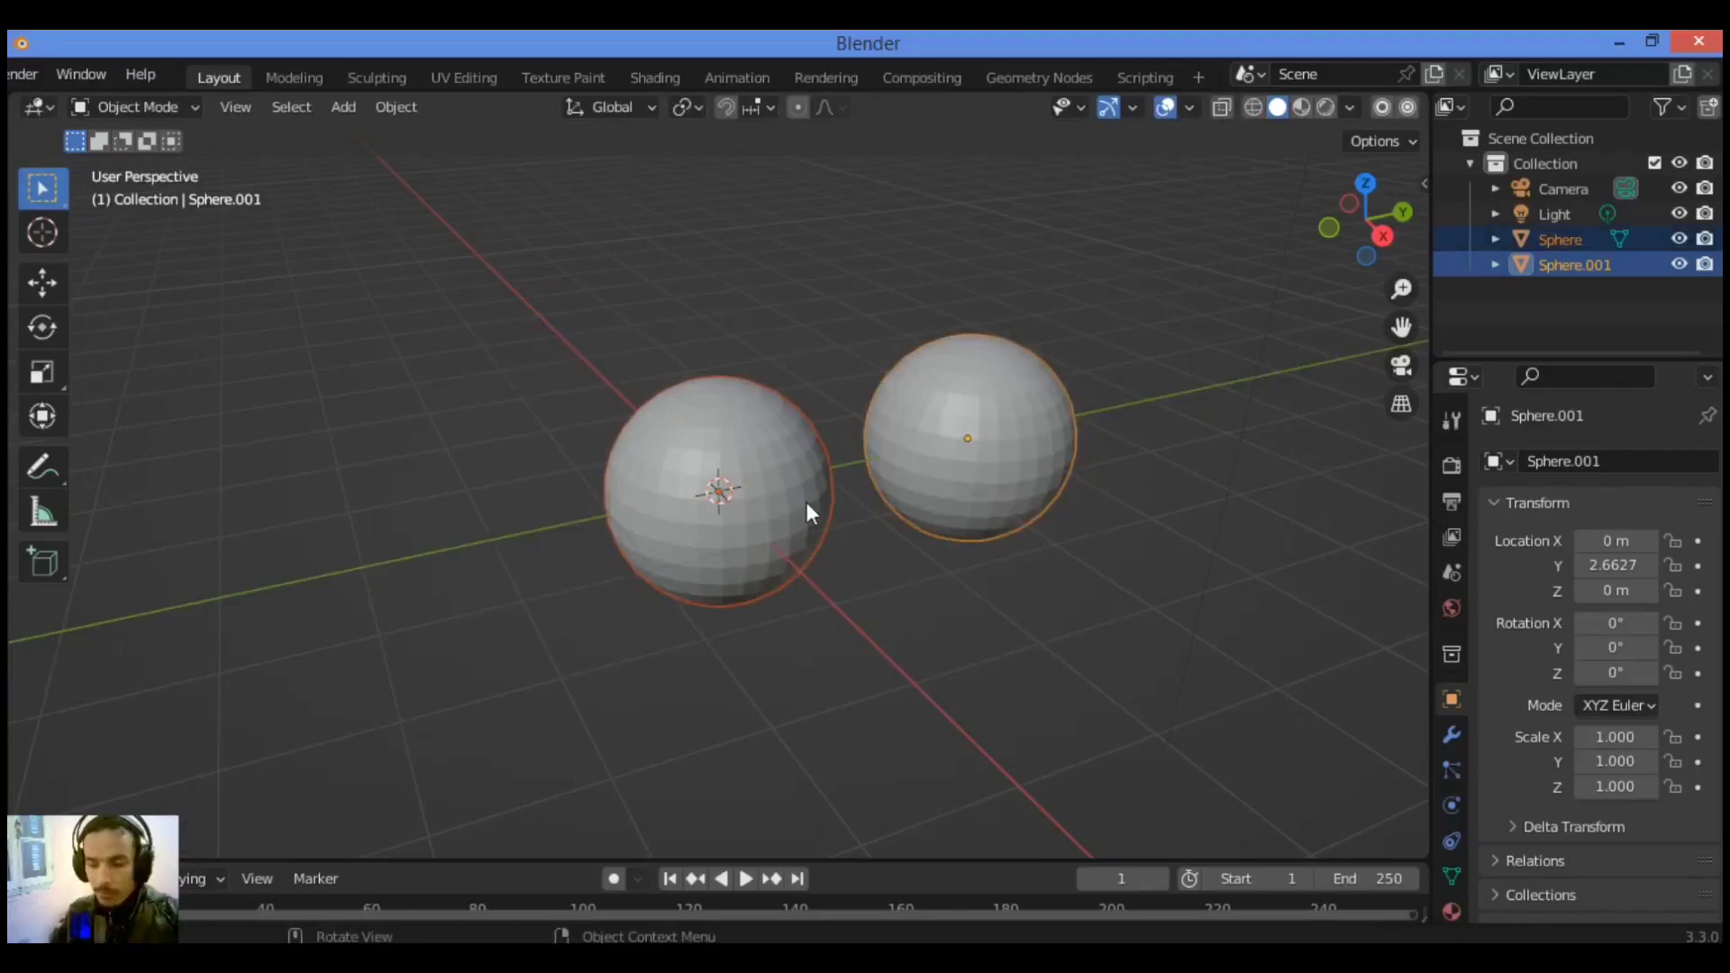
pyautogui.hotkey('shift', 'd')
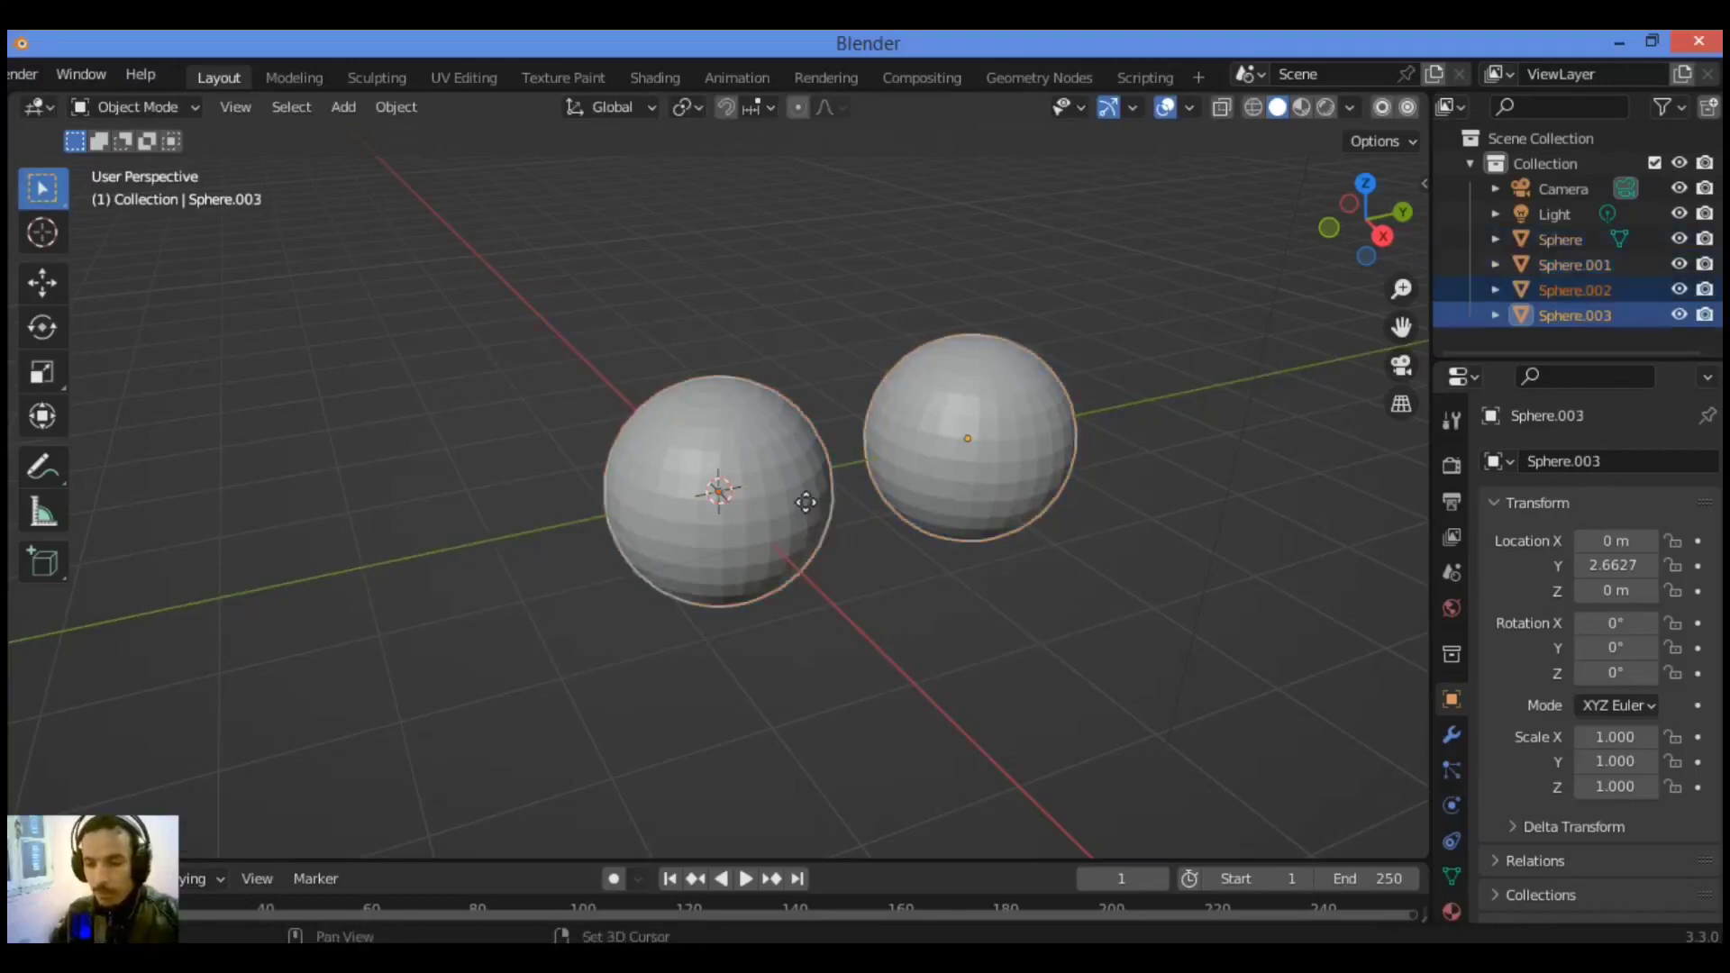
pyautogui.press('x')
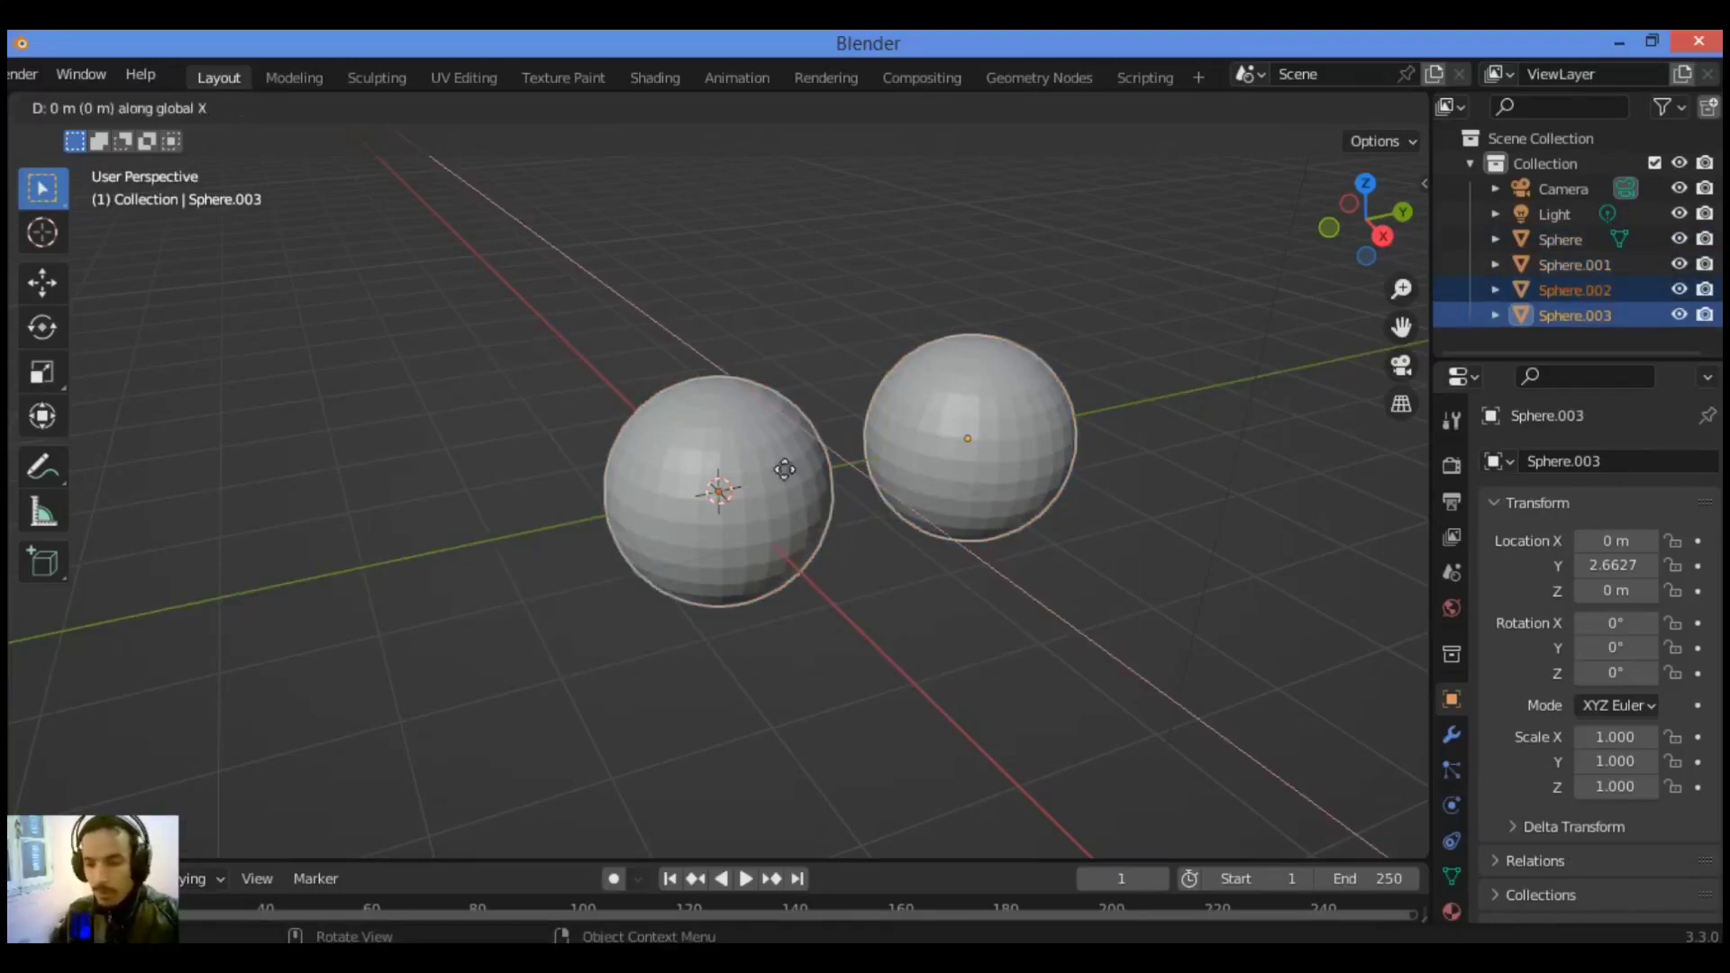
pyautogui.click(723, 415)
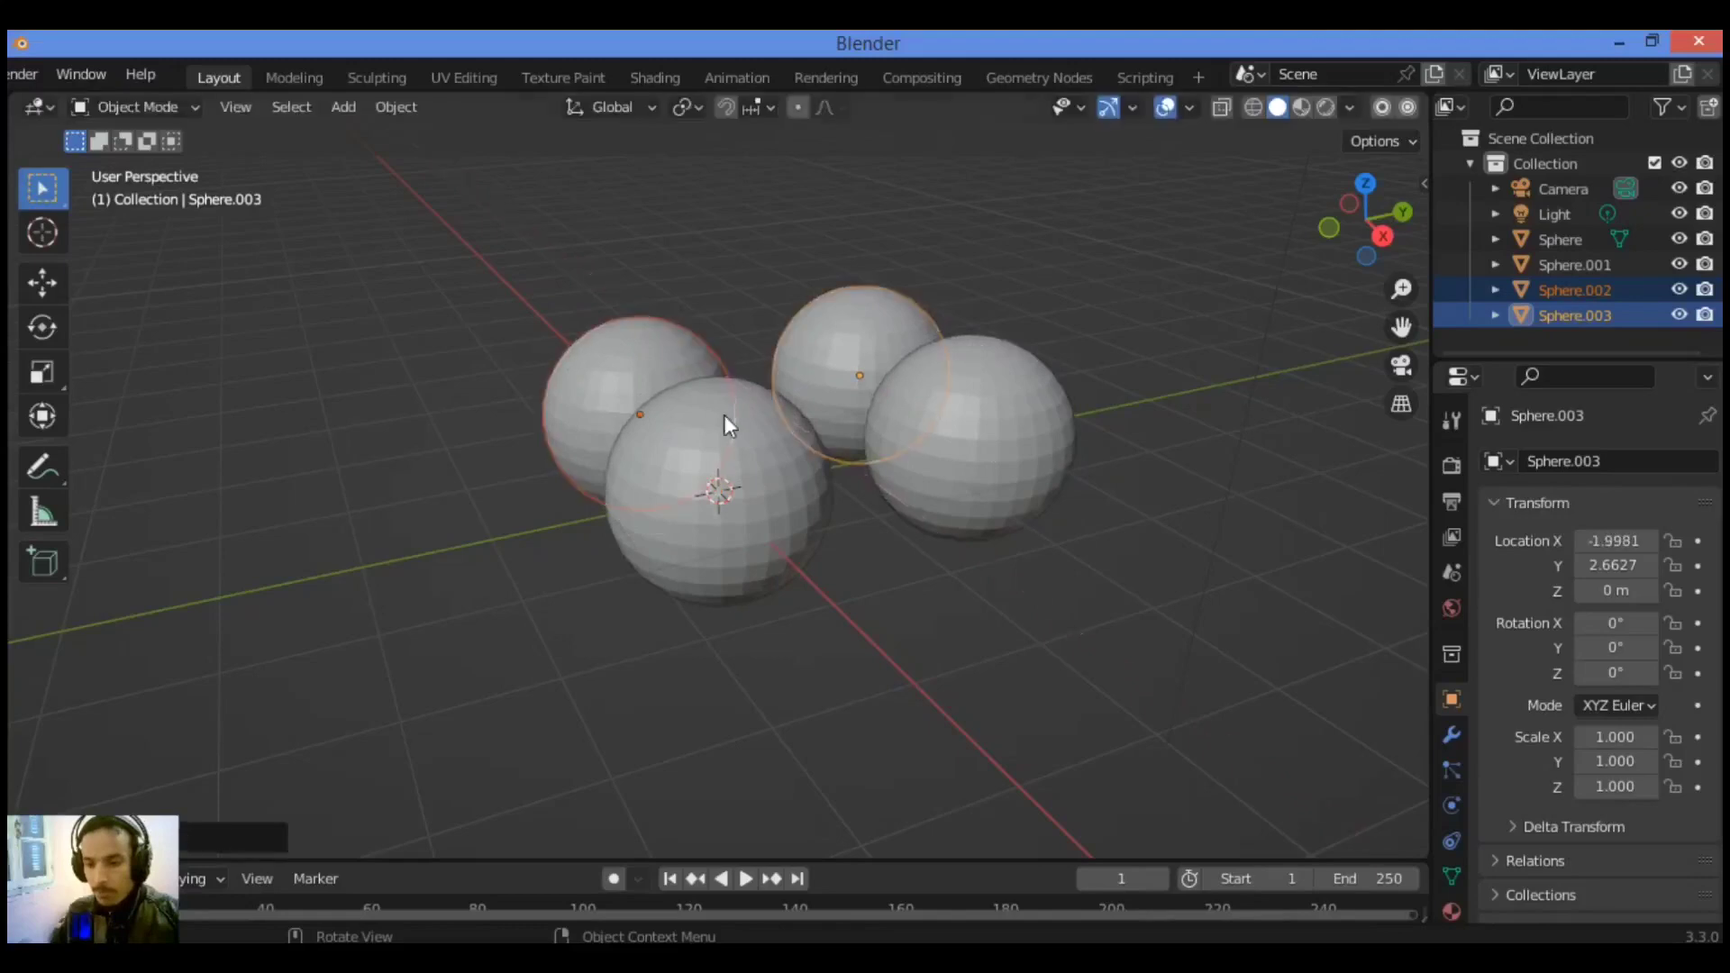
pyautogui.moveTo(1170, 198); pyautogui.dragTo(462, 614)
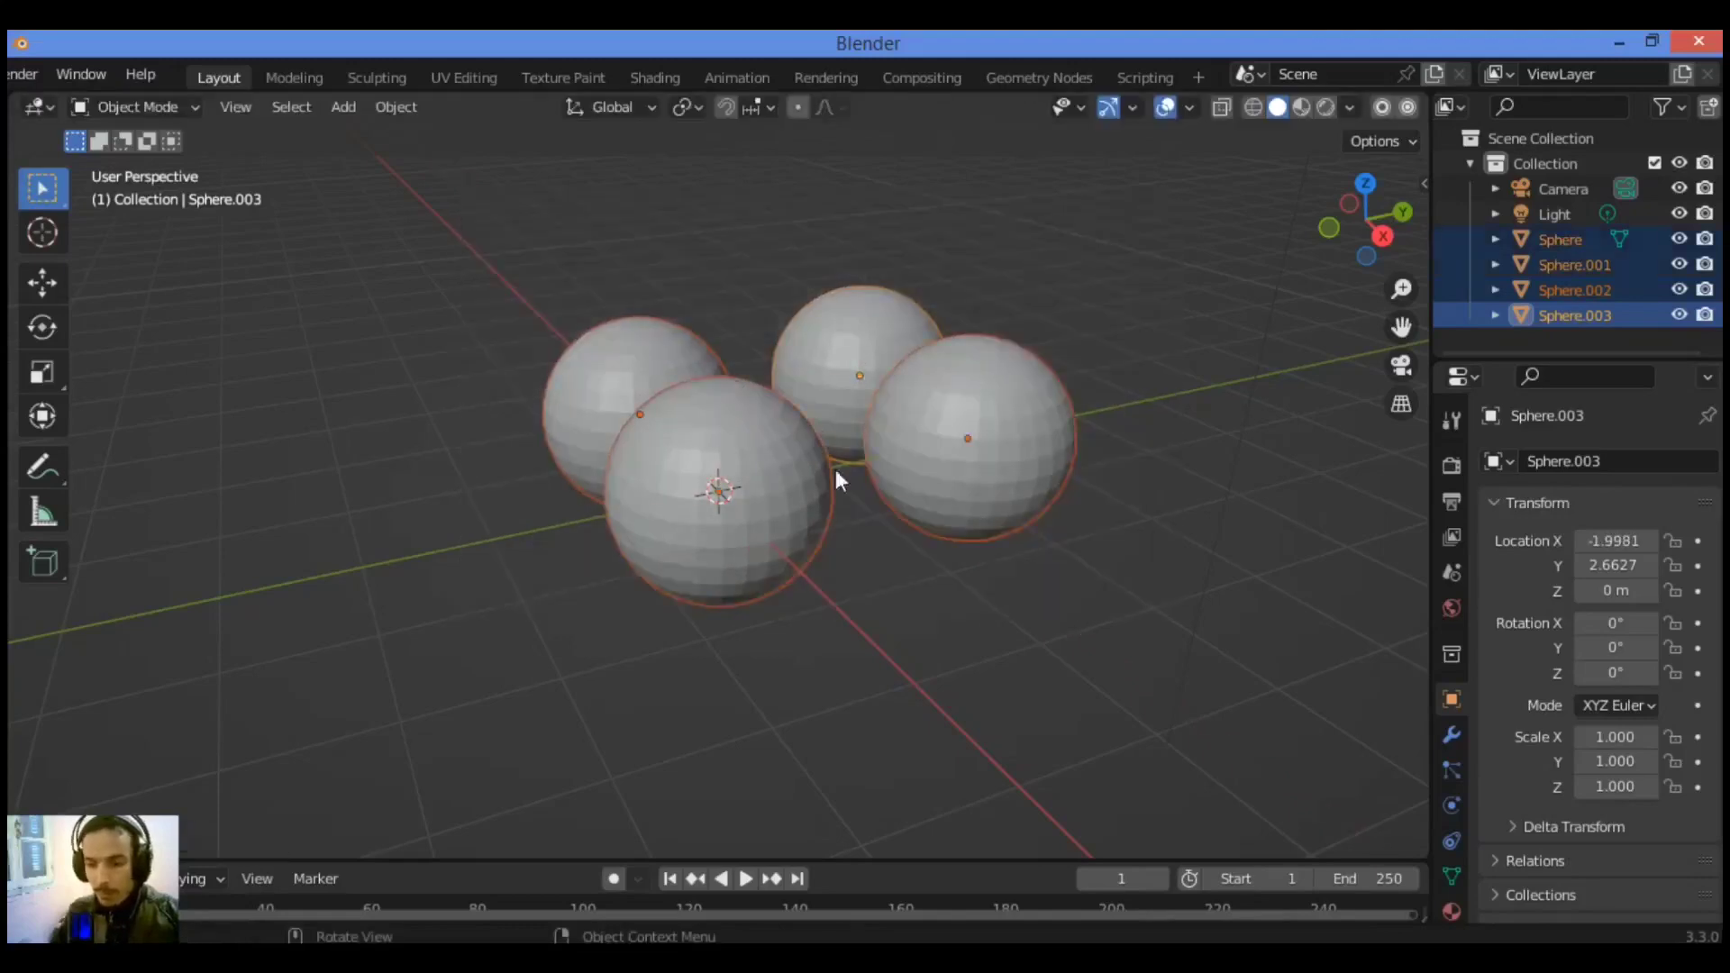
# Duplicate the block of four spheres along Y to make eight
pyautogui.hotkey('shift', 'd')
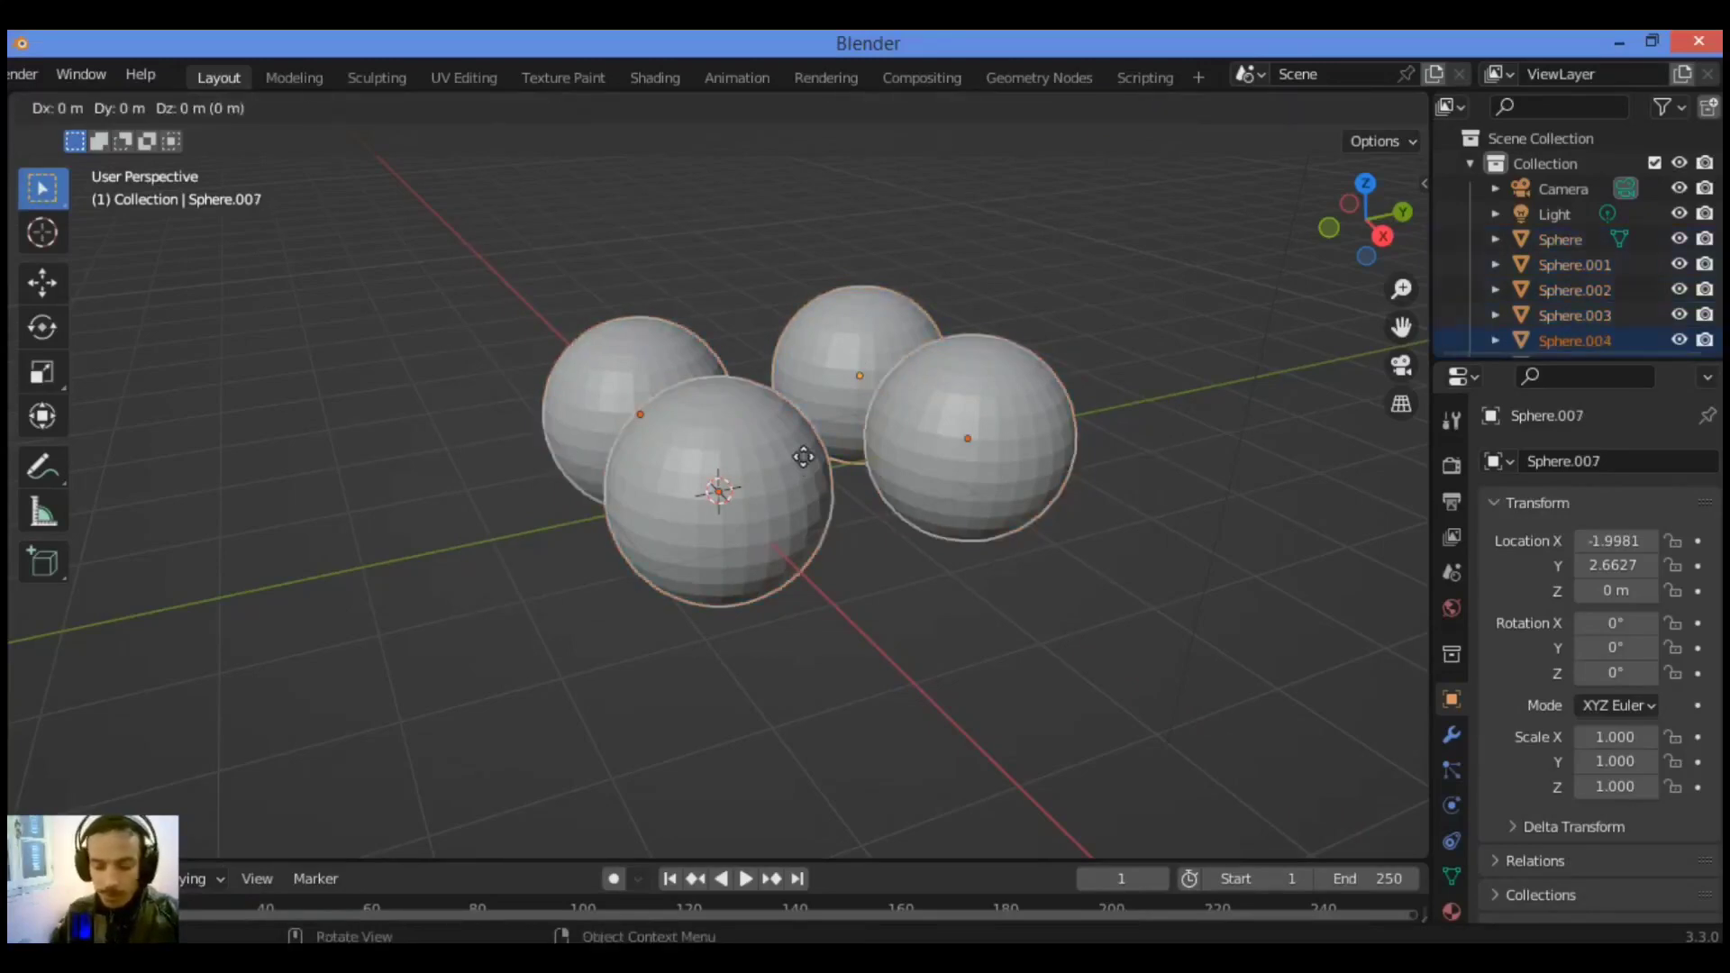
pyautogui.press('y')
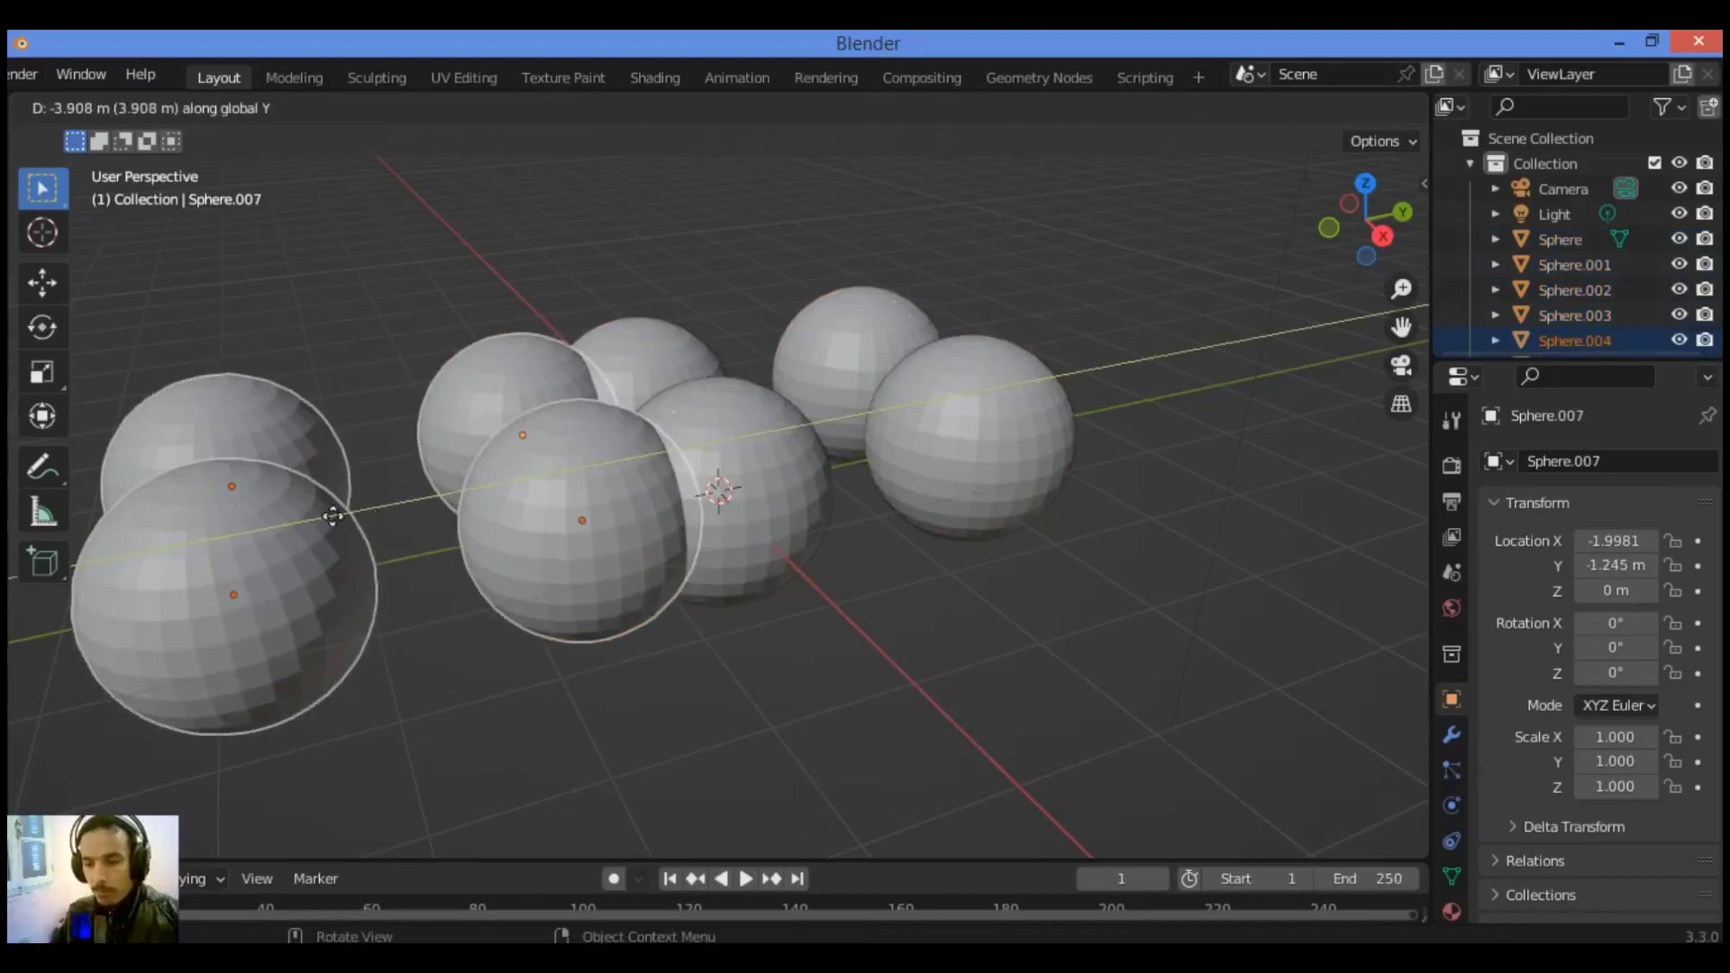
pyautogui.click(258, 527)
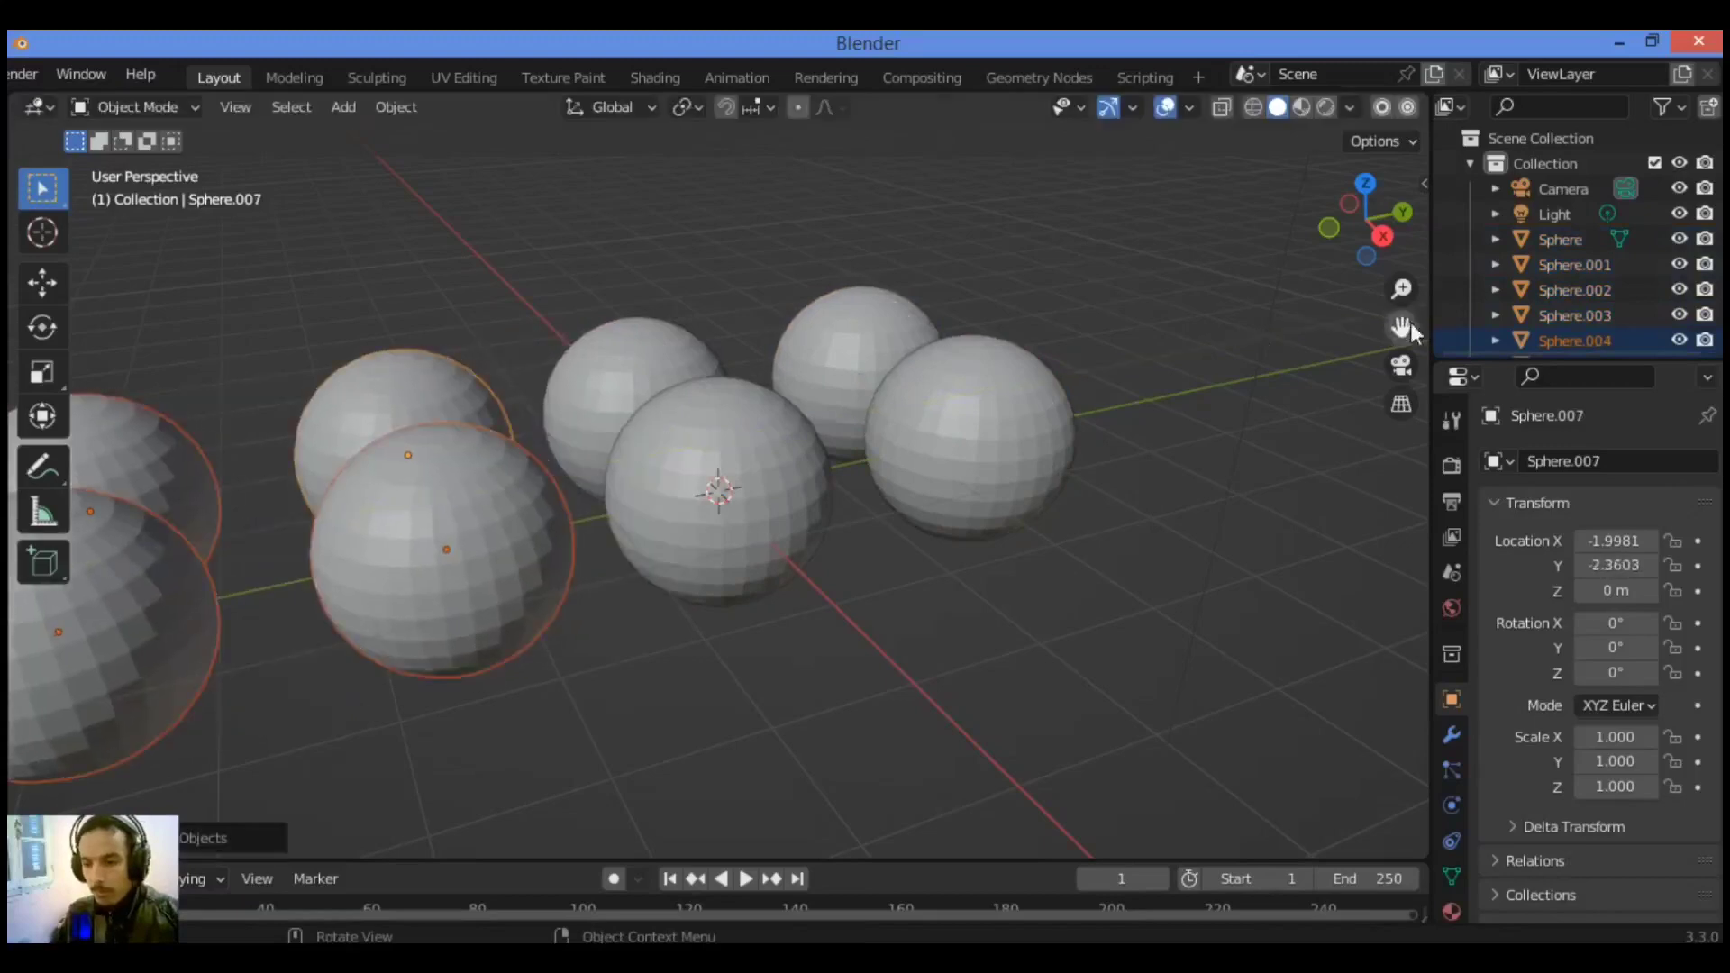
pyautogui.moveTo(1409, 331); pyautogui.dragTo(1153, 424)
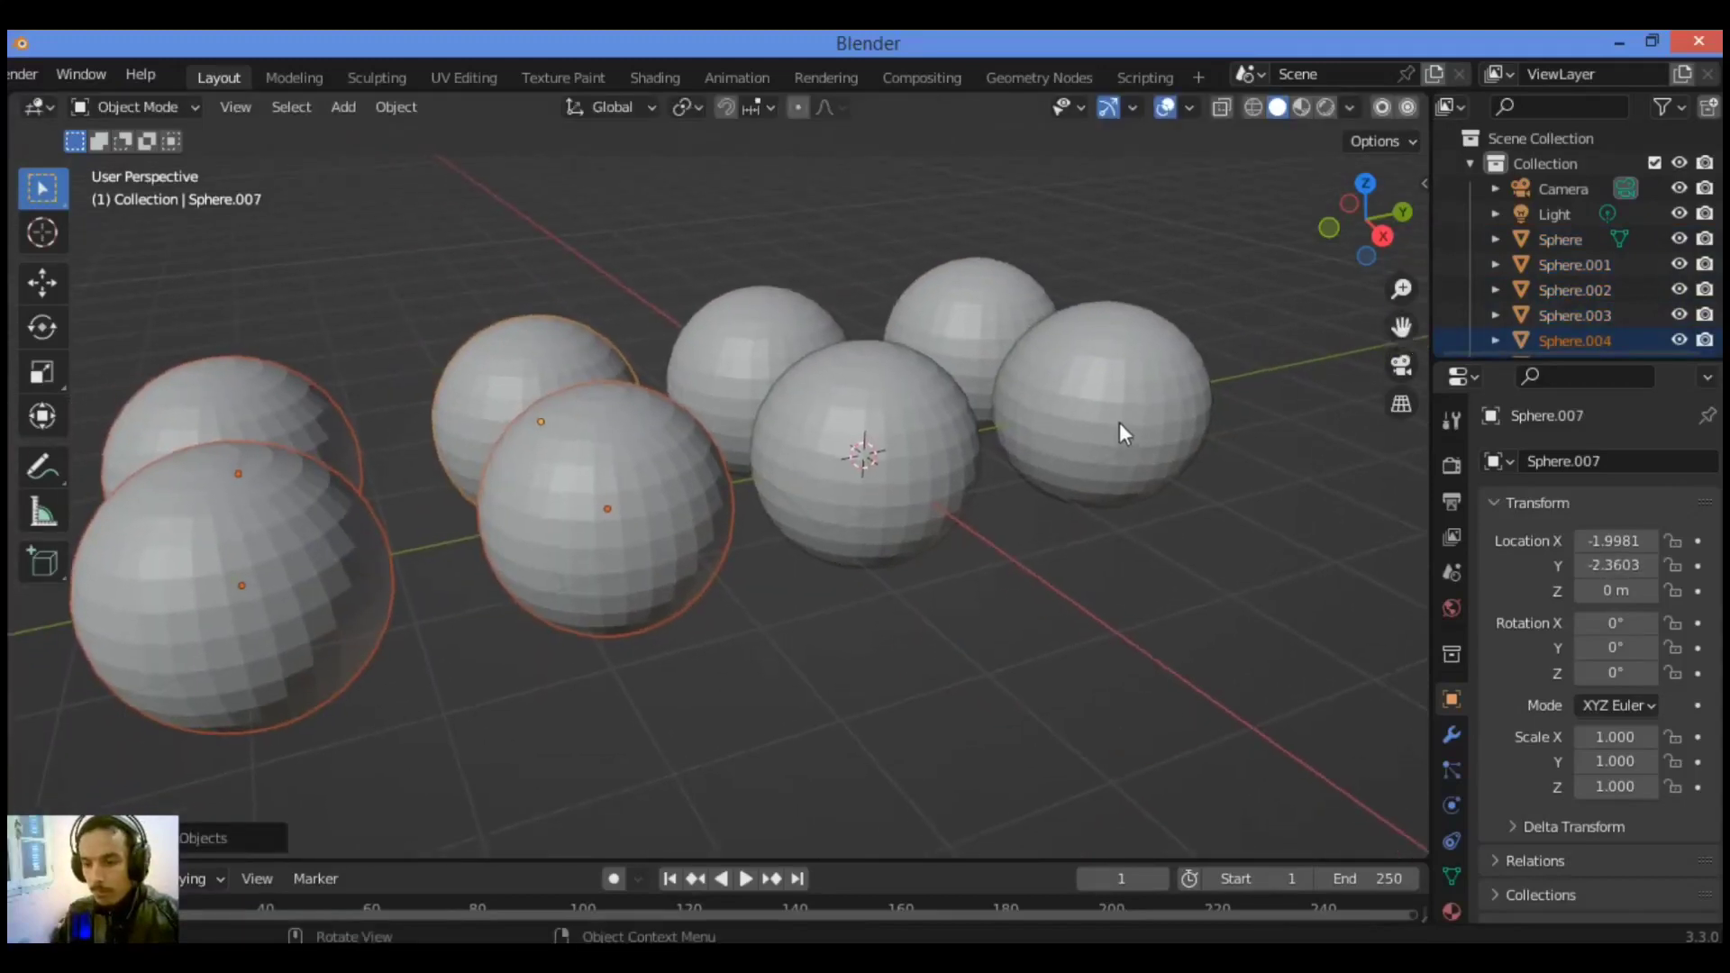
pyautogui.scroll(-3, 1119, 422)
pyautogui.scroll(2, 522, 521)
# Copy the eight spheres, without the camera, along X to complete the grid, then deselect
pyautogui.press('a')
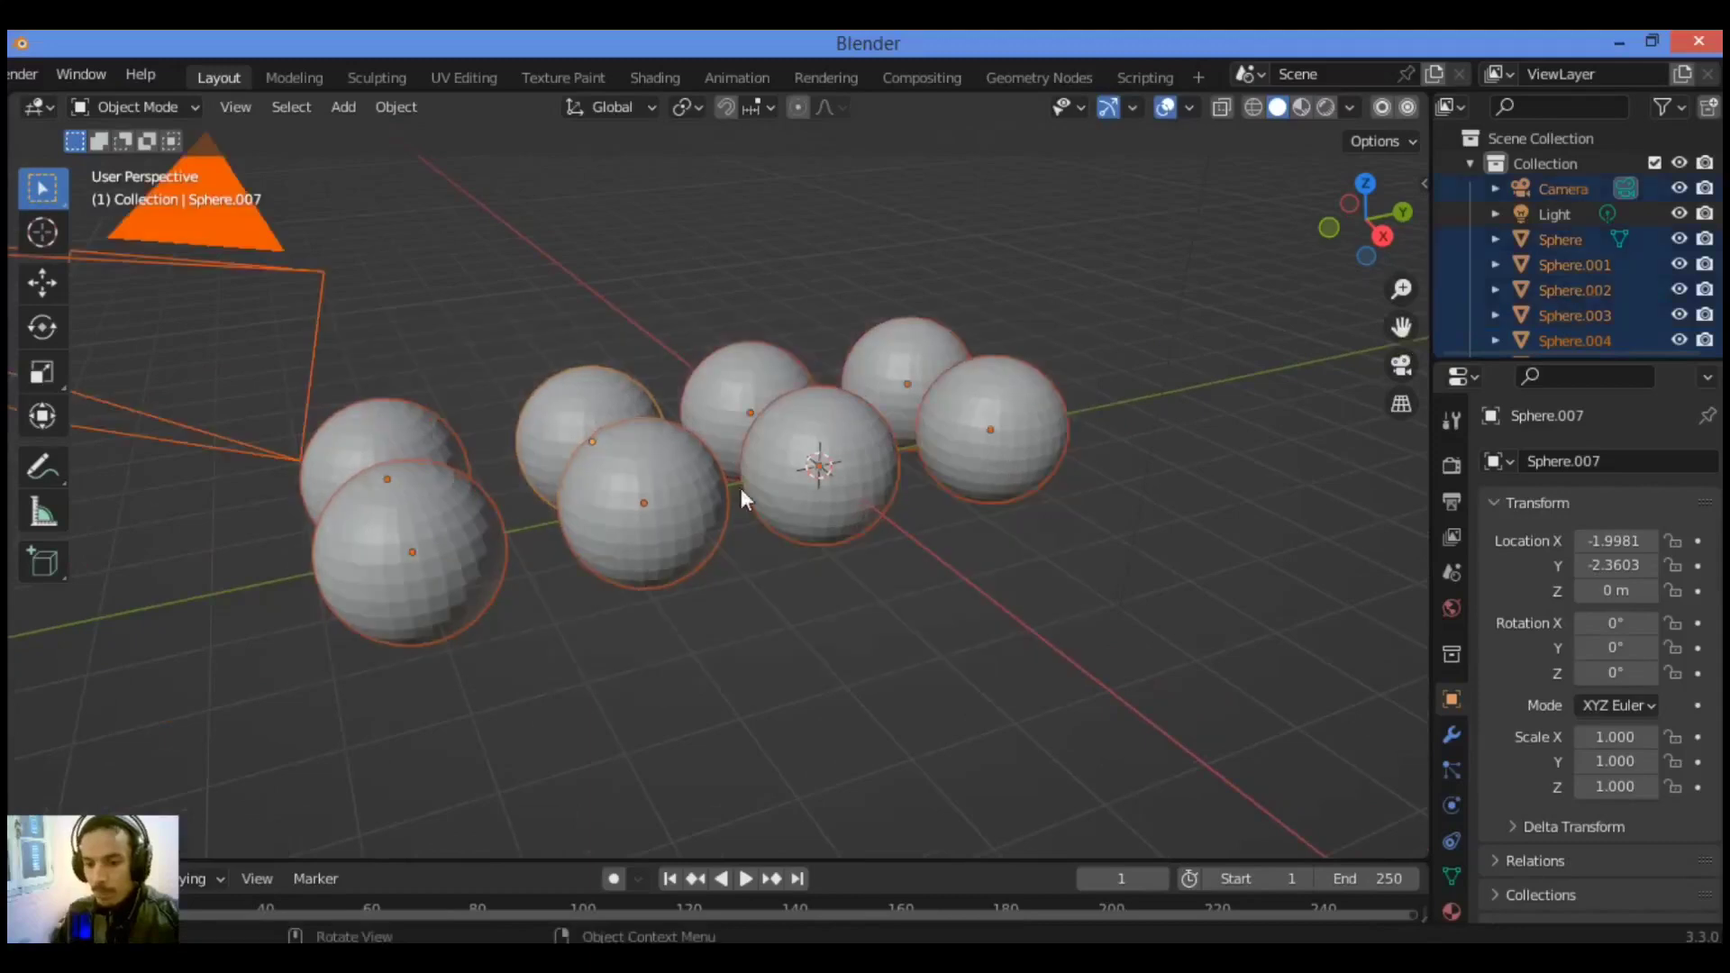
pyautogui.moveTo(1045, 254); pyautogui.dragTo(370, 711)
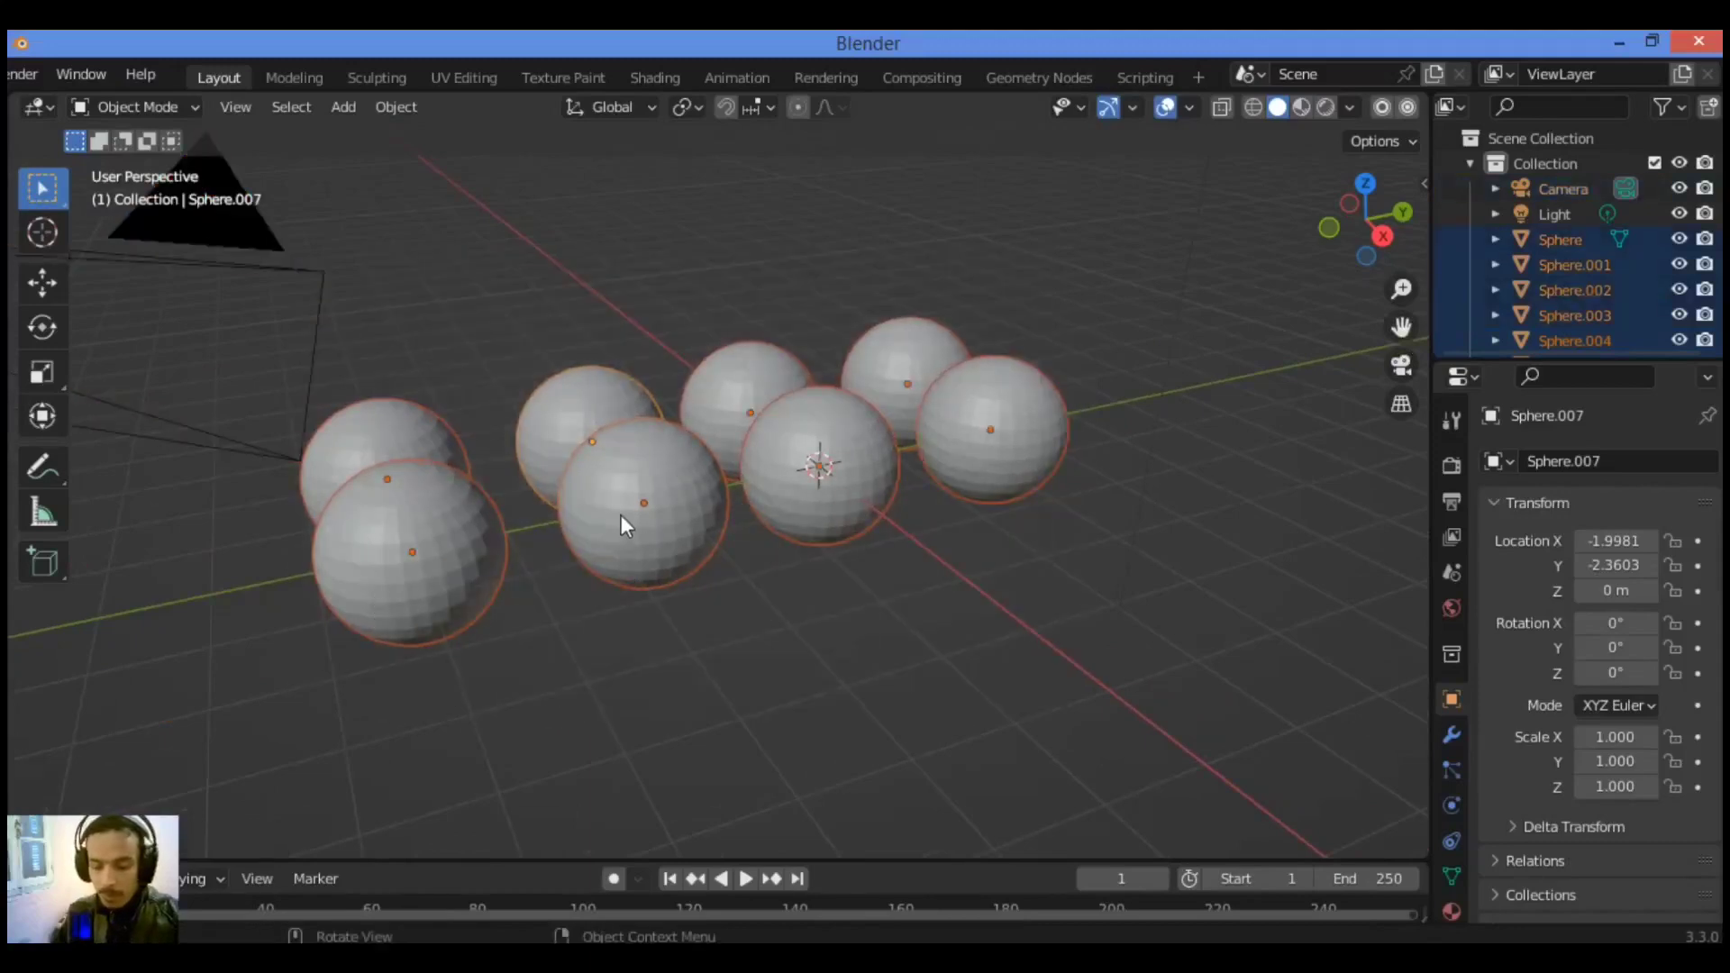
pyautogui.hotkey('shift', 'd')
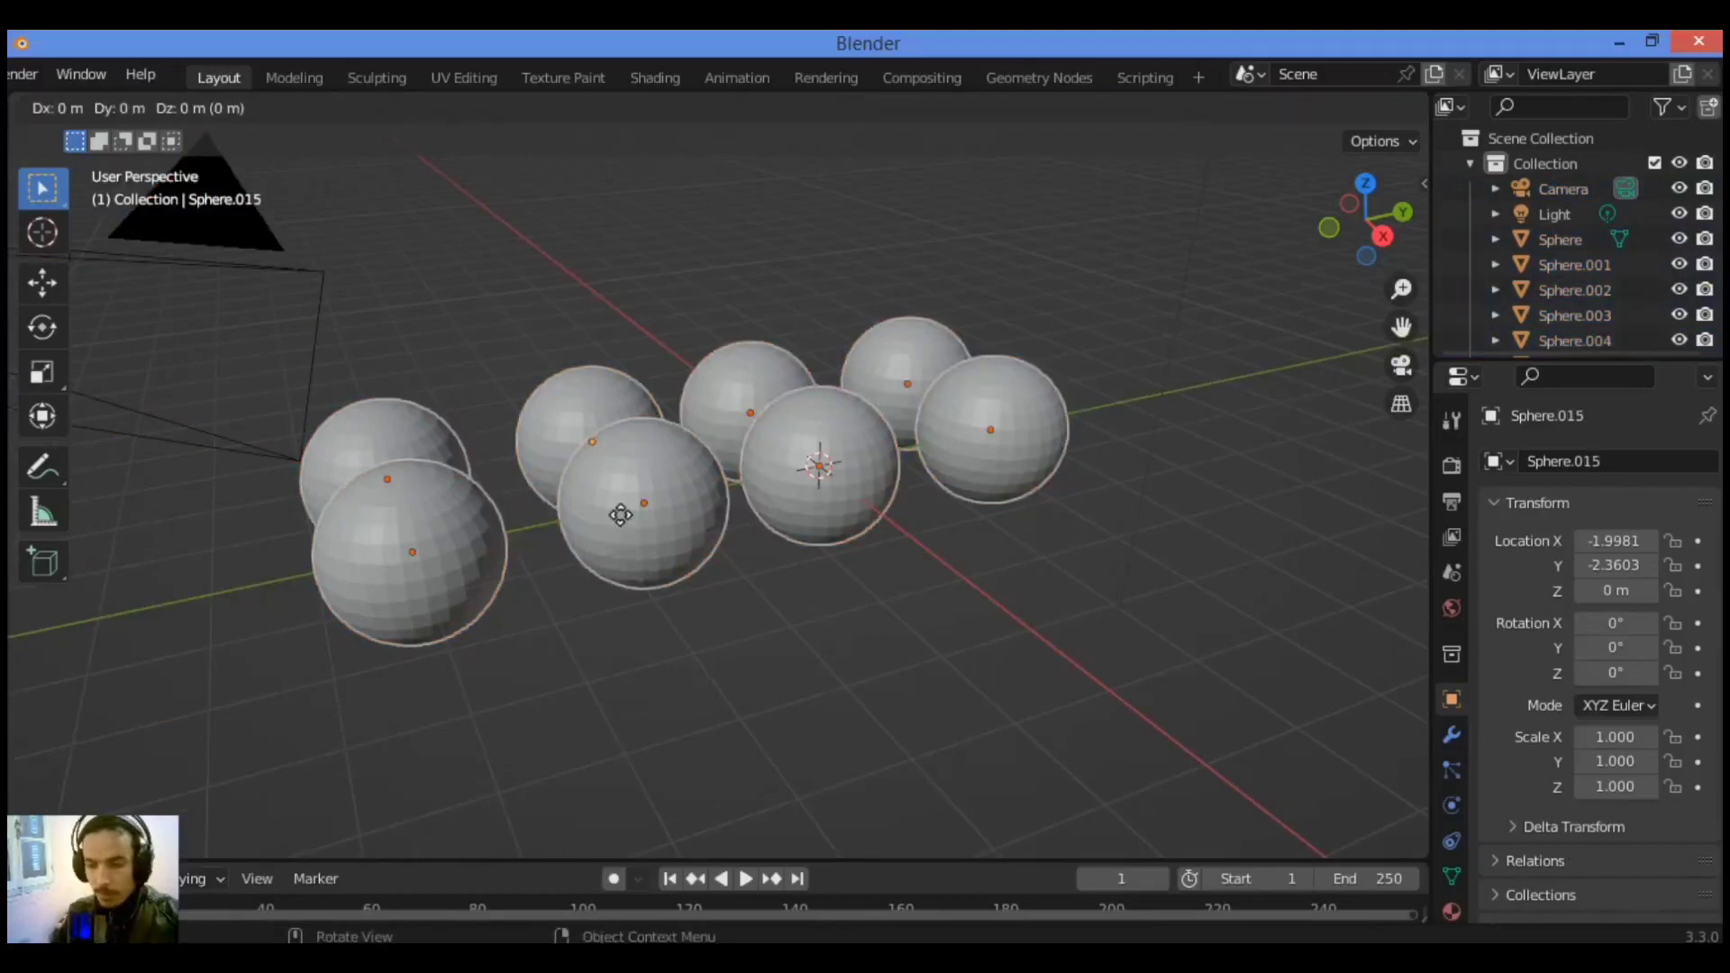
pyautogui.press('x')
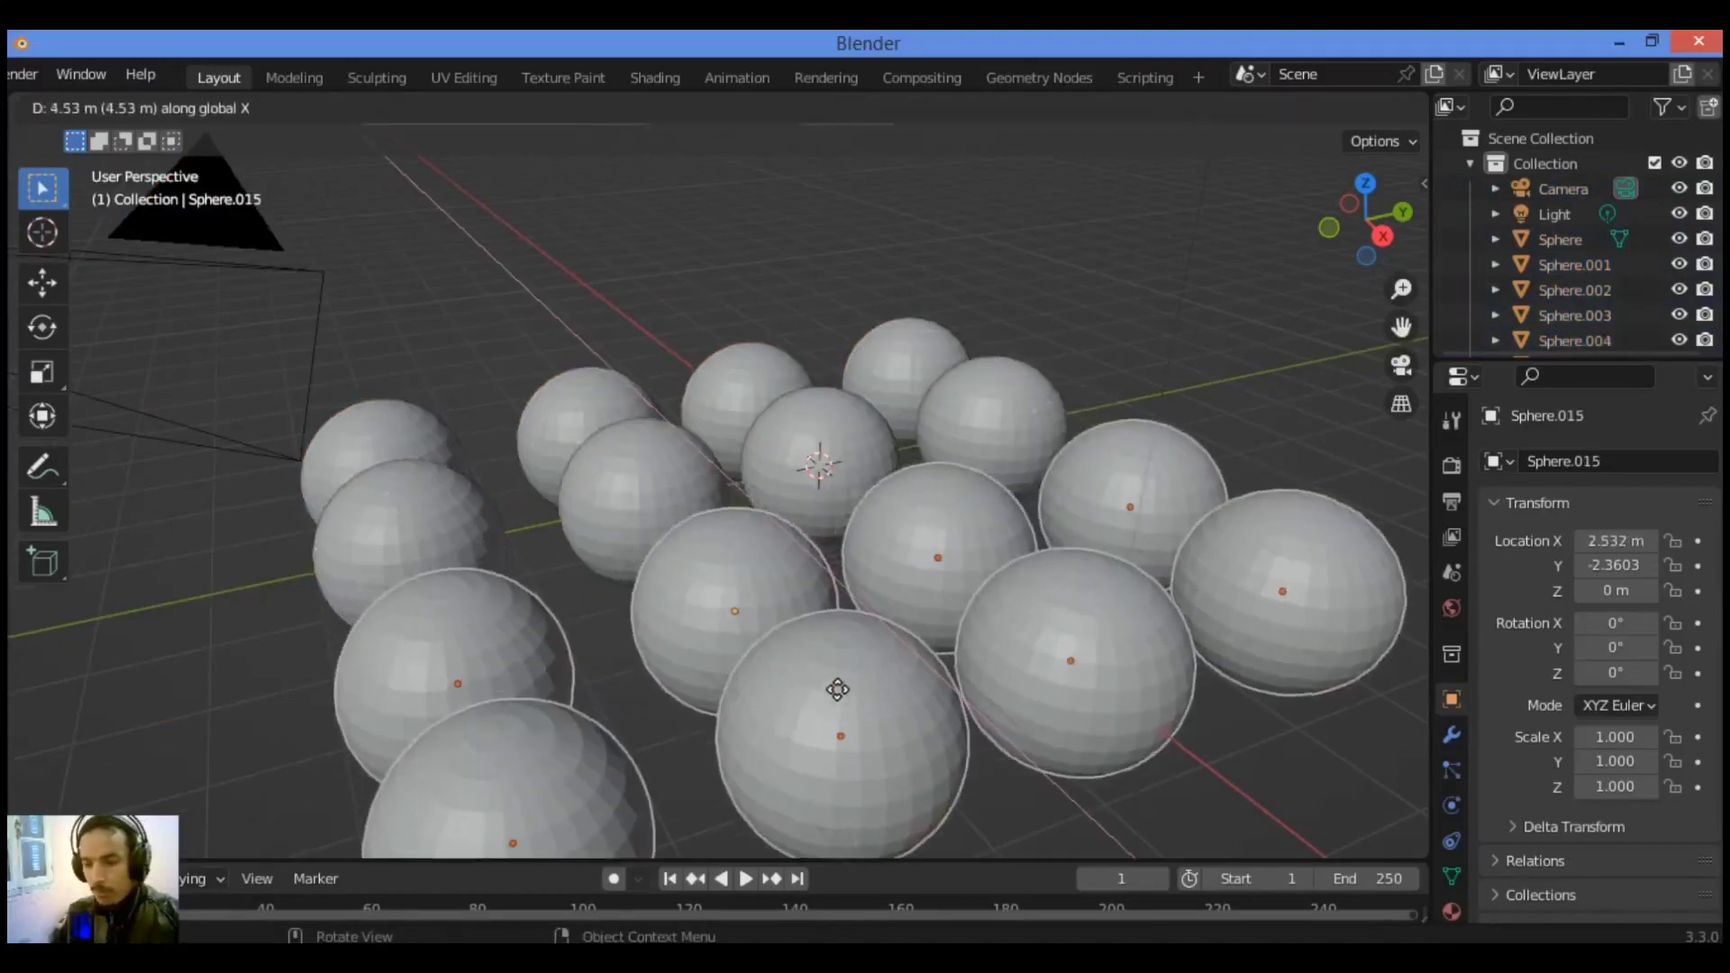
pyautogui.click(950, 529)
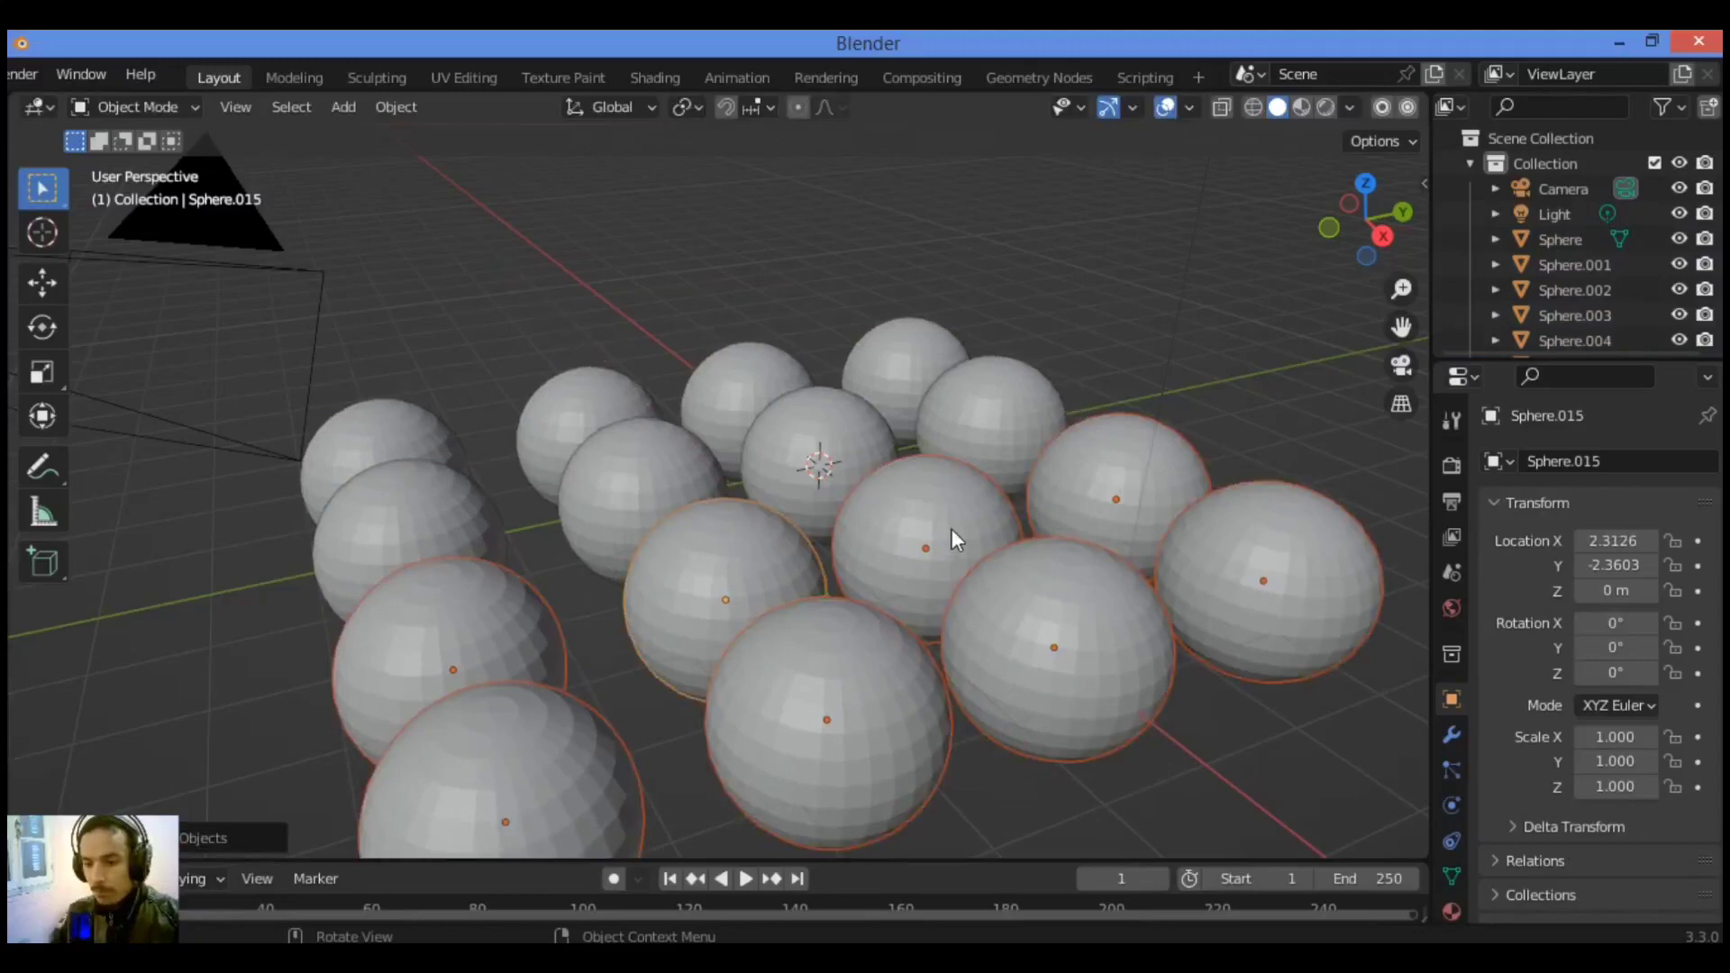
pyautogui.scroll(-3, 942, 513)
pyautogui.scroll(1, 901, 446)
pyautogui.scroll(1, 863, 445)
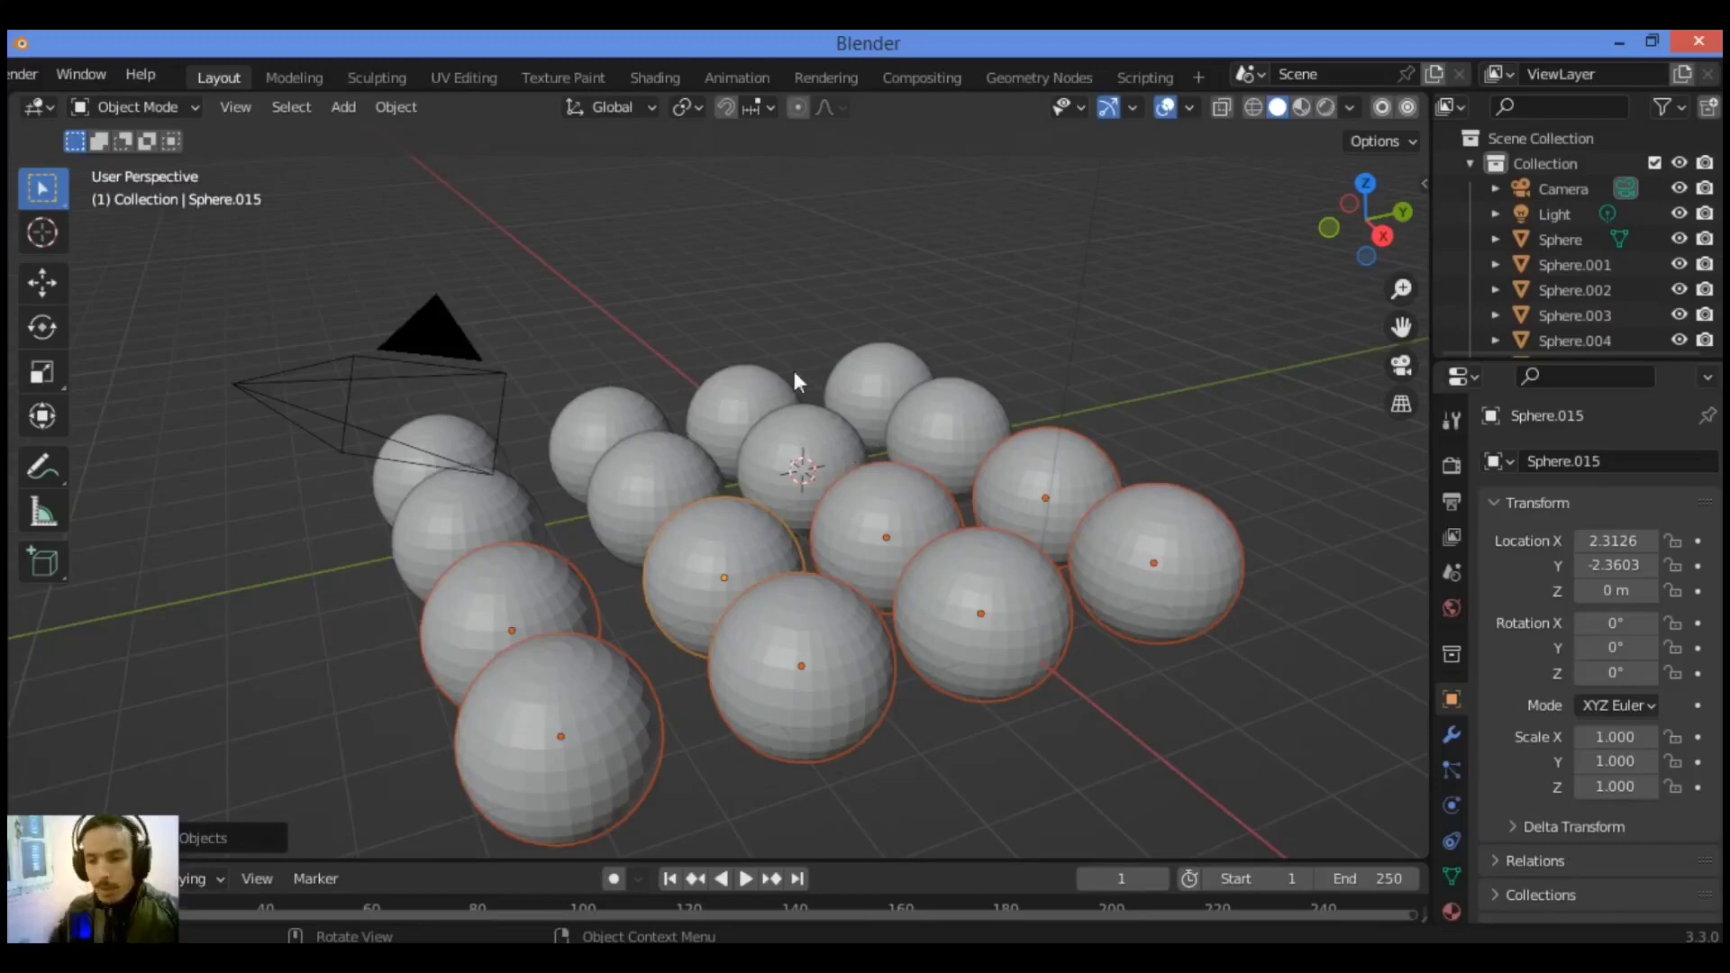
pyautogui.click(973, 257)
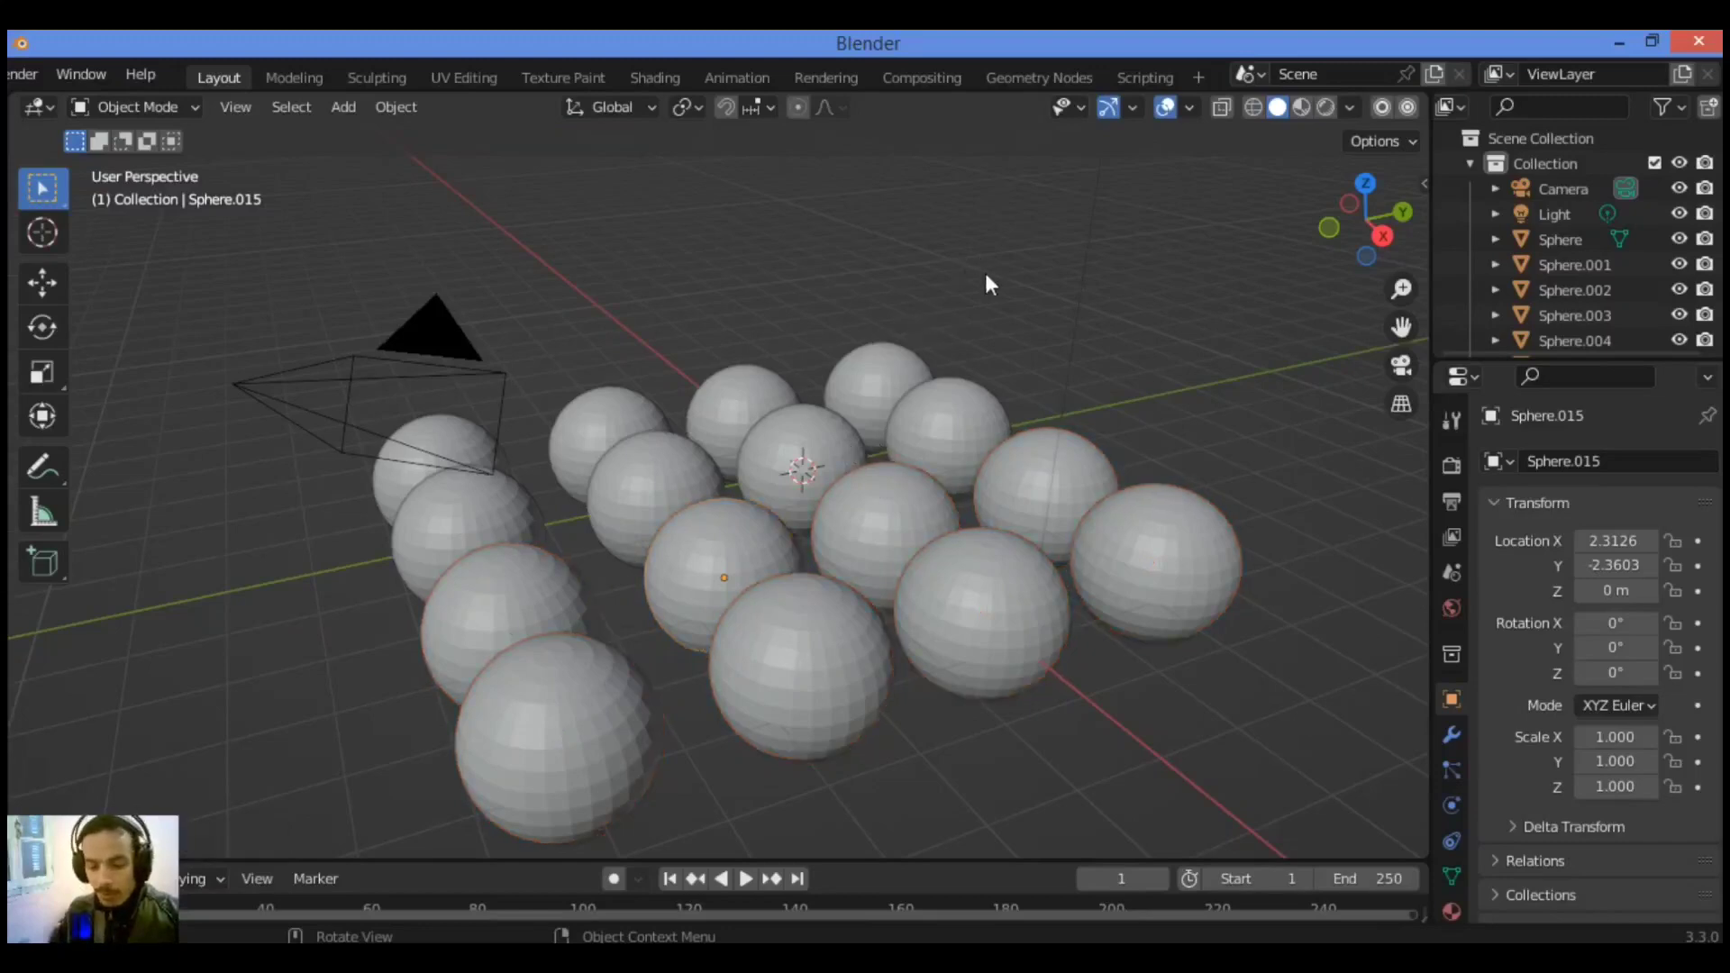
# Run Randomize Transform with default settings from the 'ra' search, then clear the selection
pyautogui.press('F3')
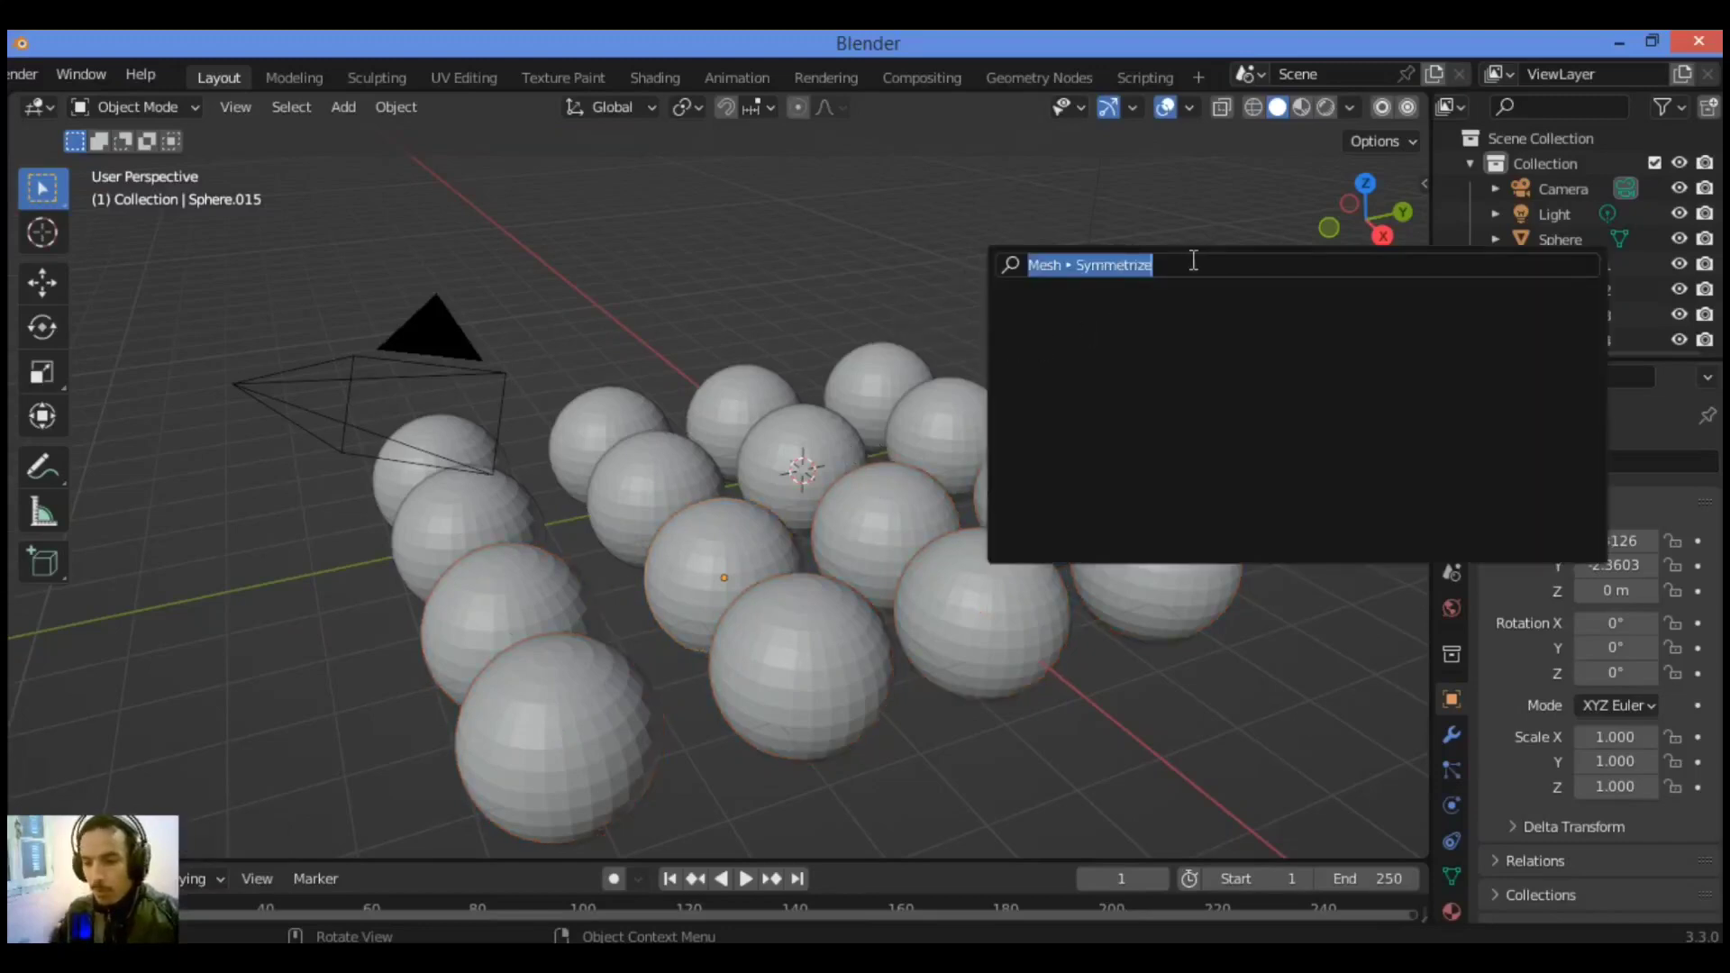
pyautogui.press('BackSpace')
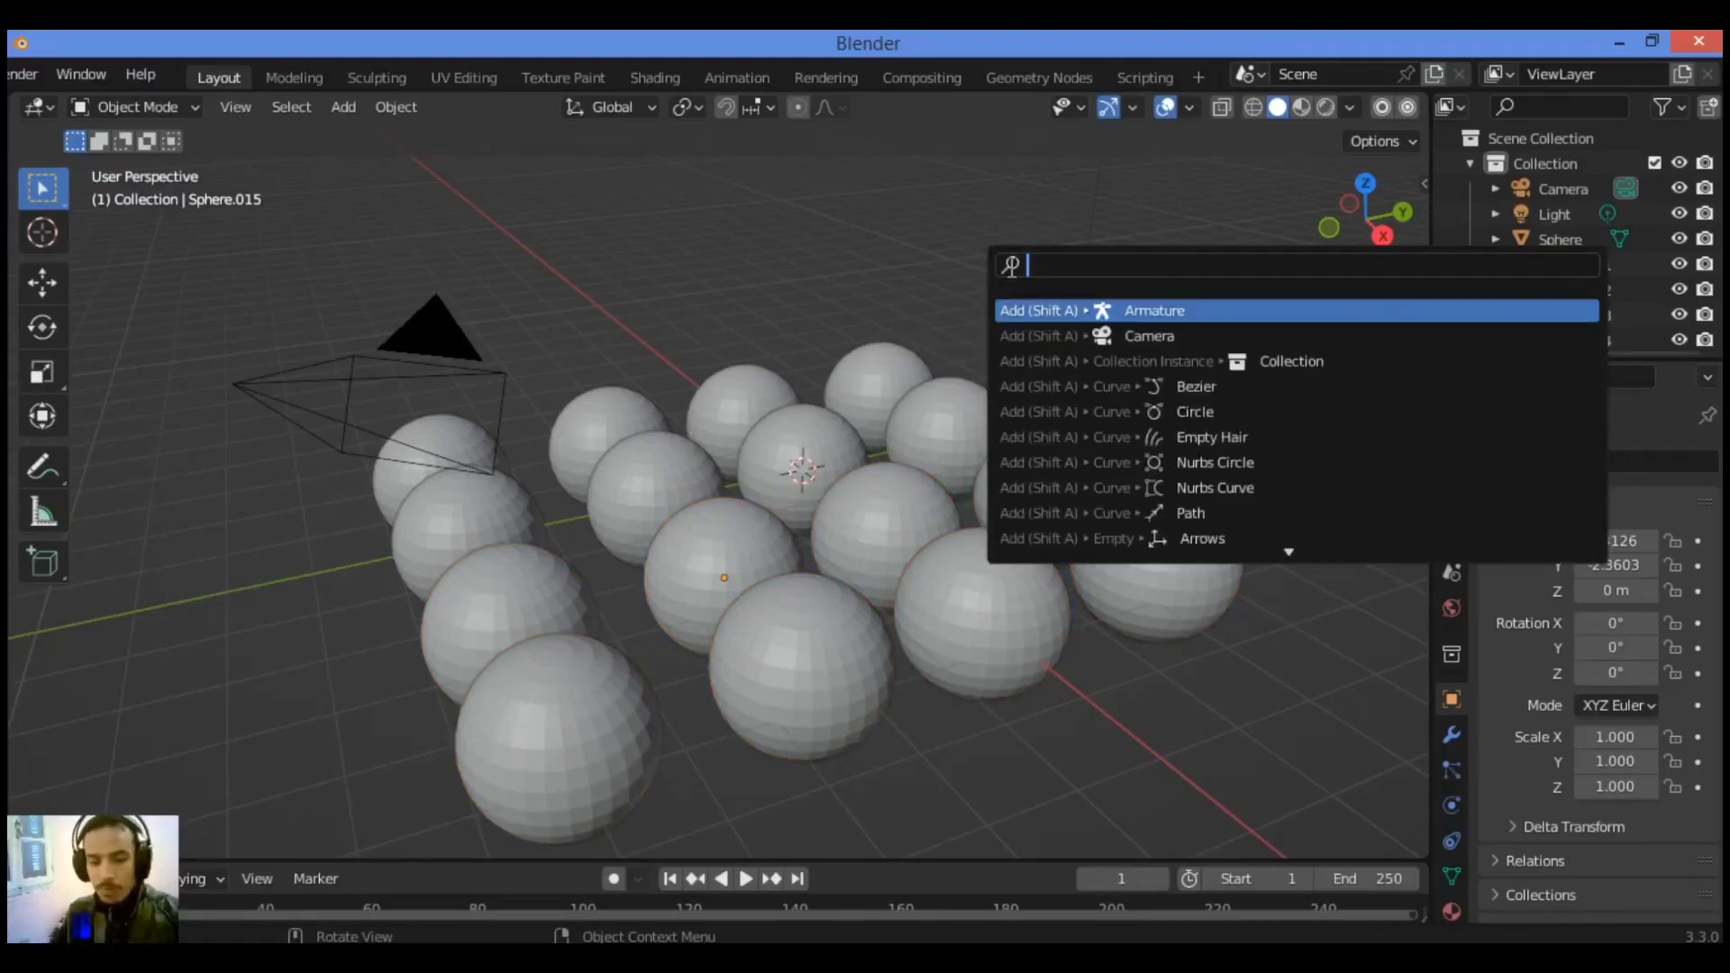
pyautogui.write('ra')
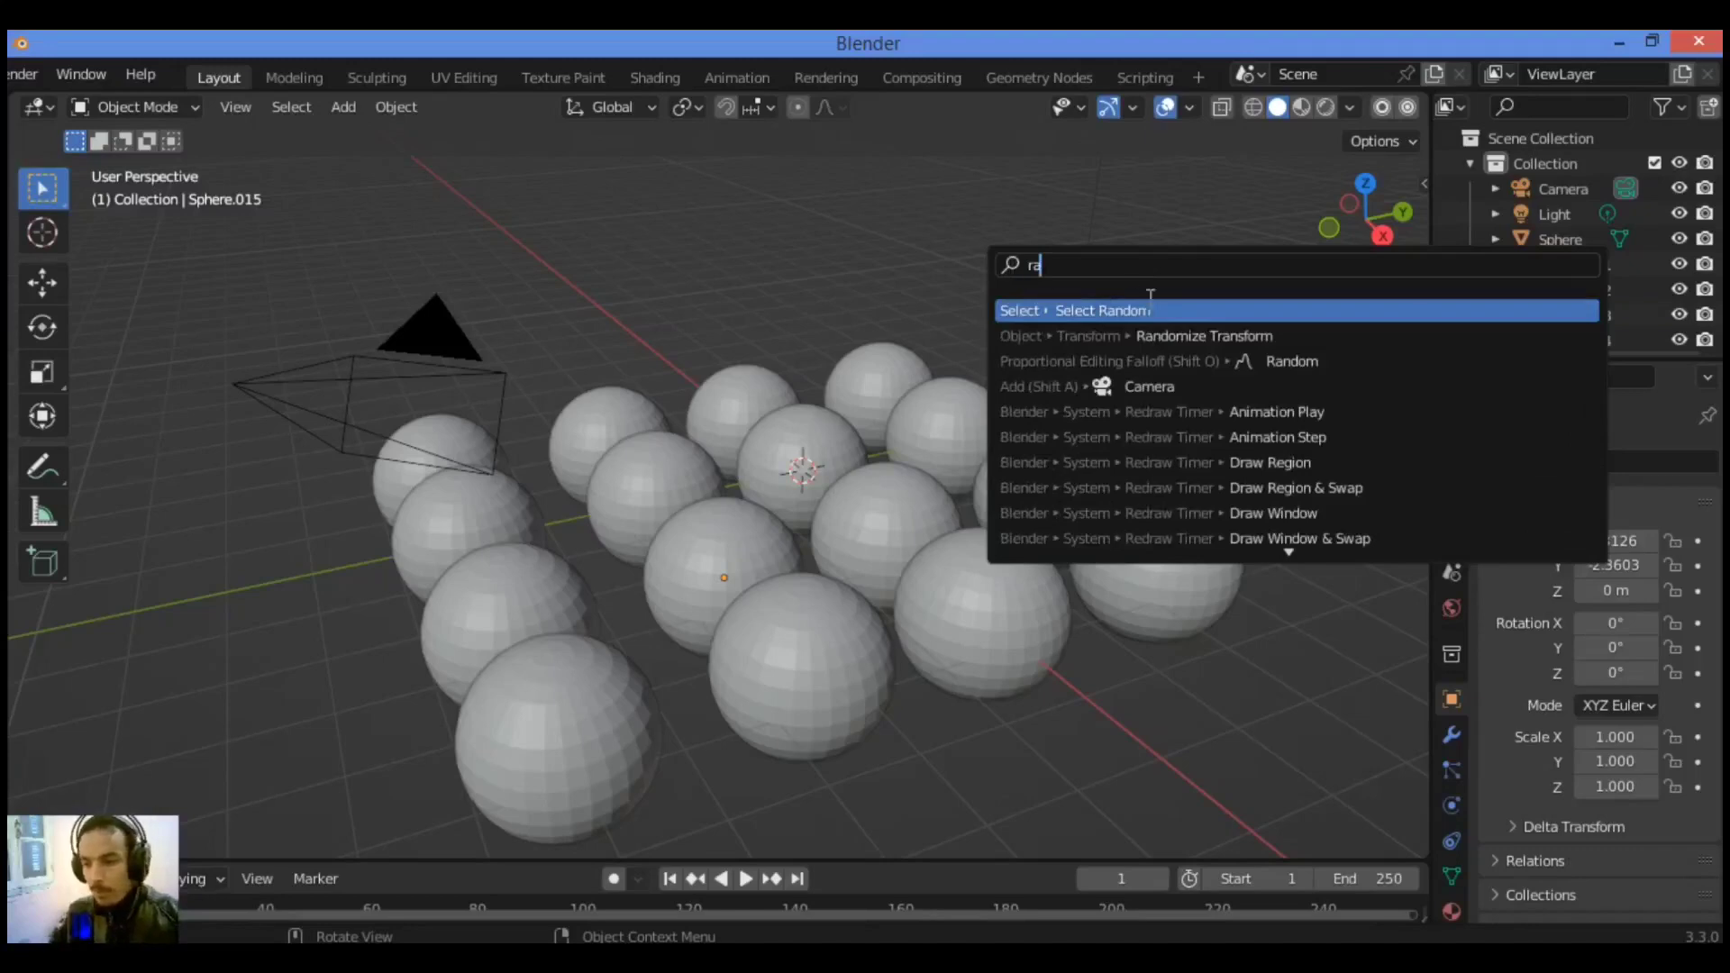
pyautogui.click(1253, 333)
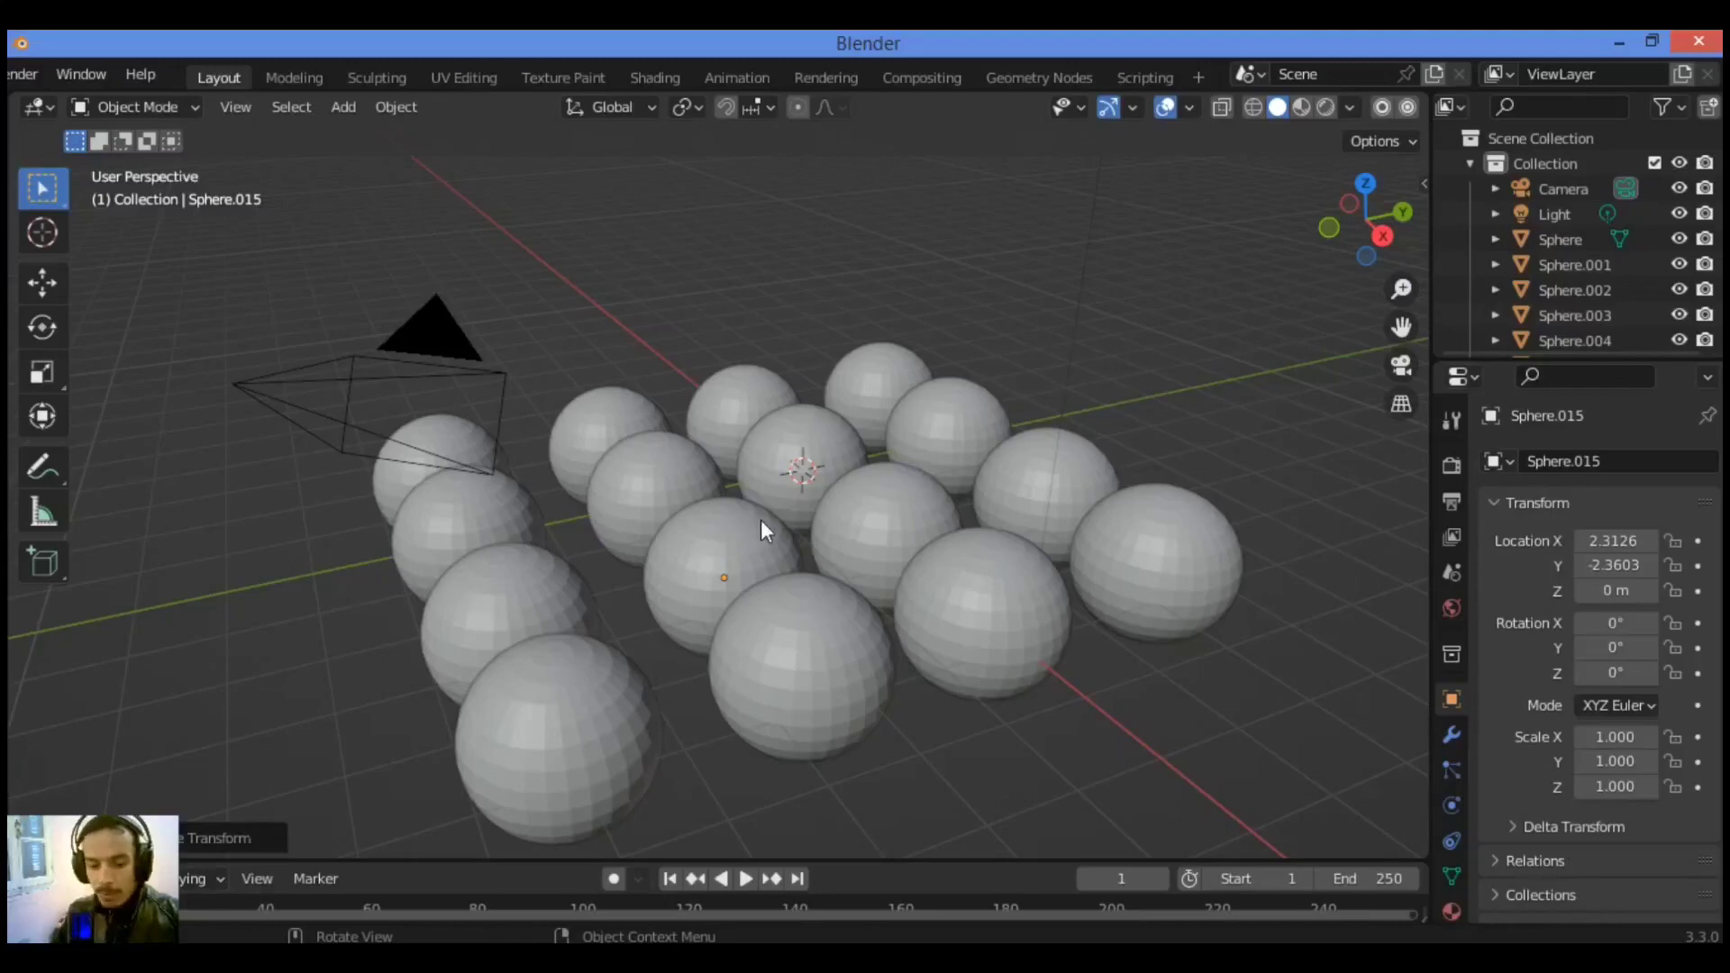
pyautogui.press('a')
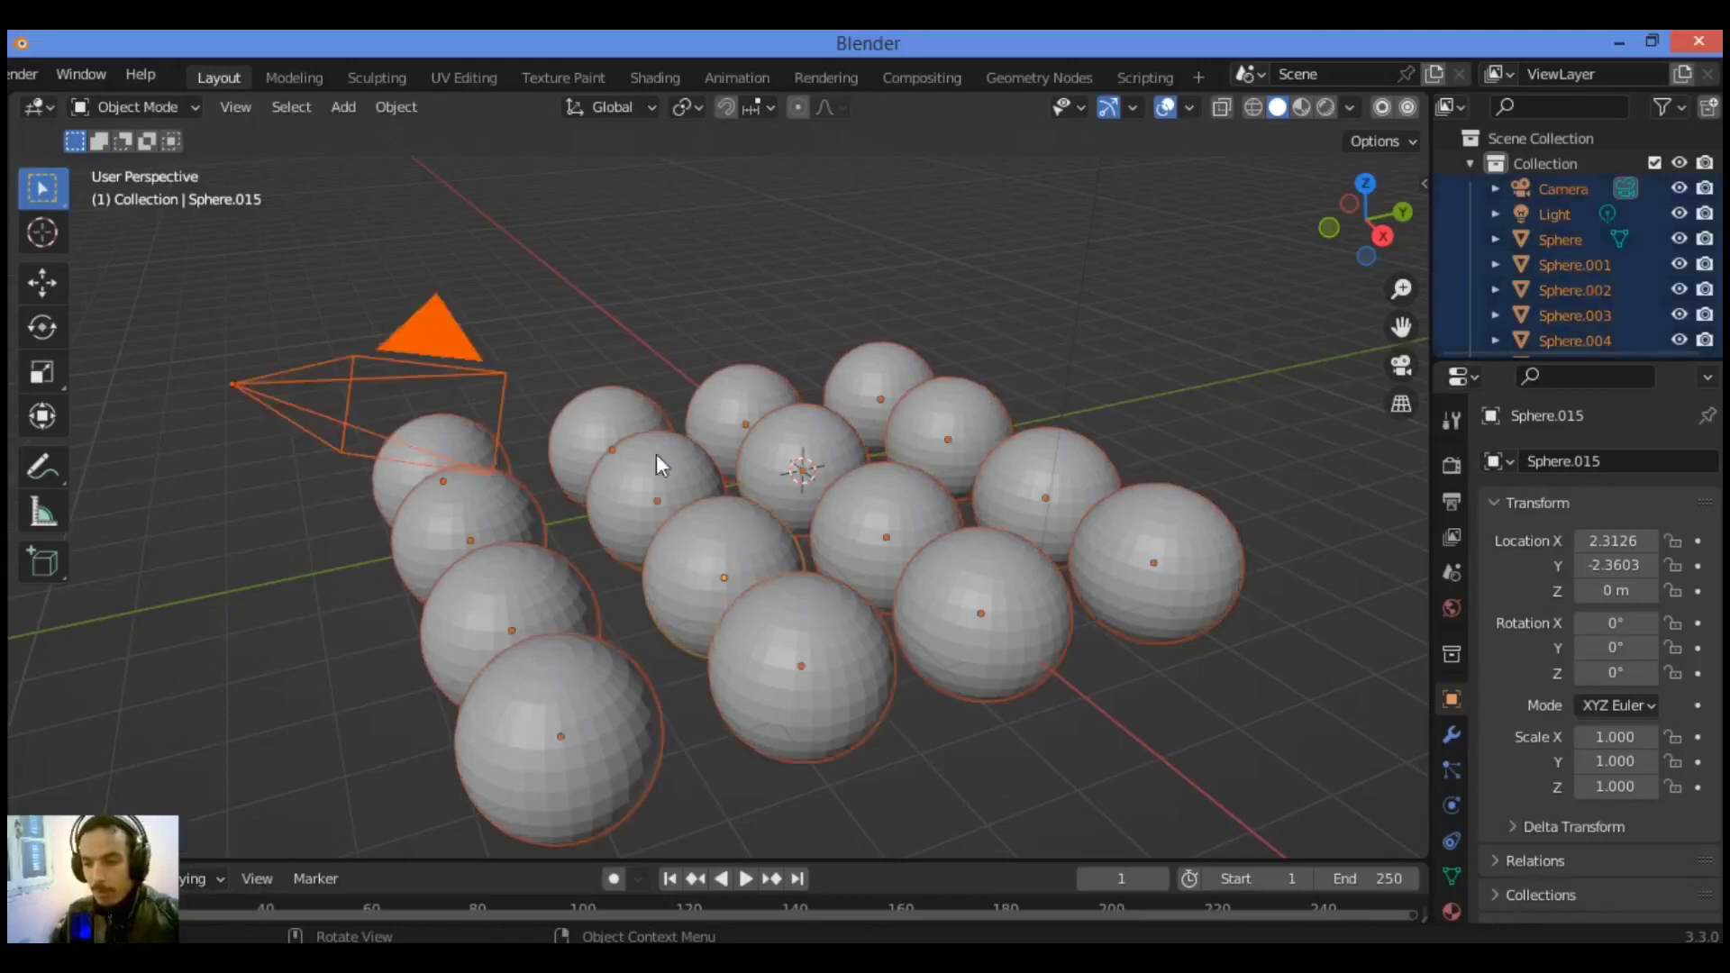
pyautogui.hotkey('alt', 'a')
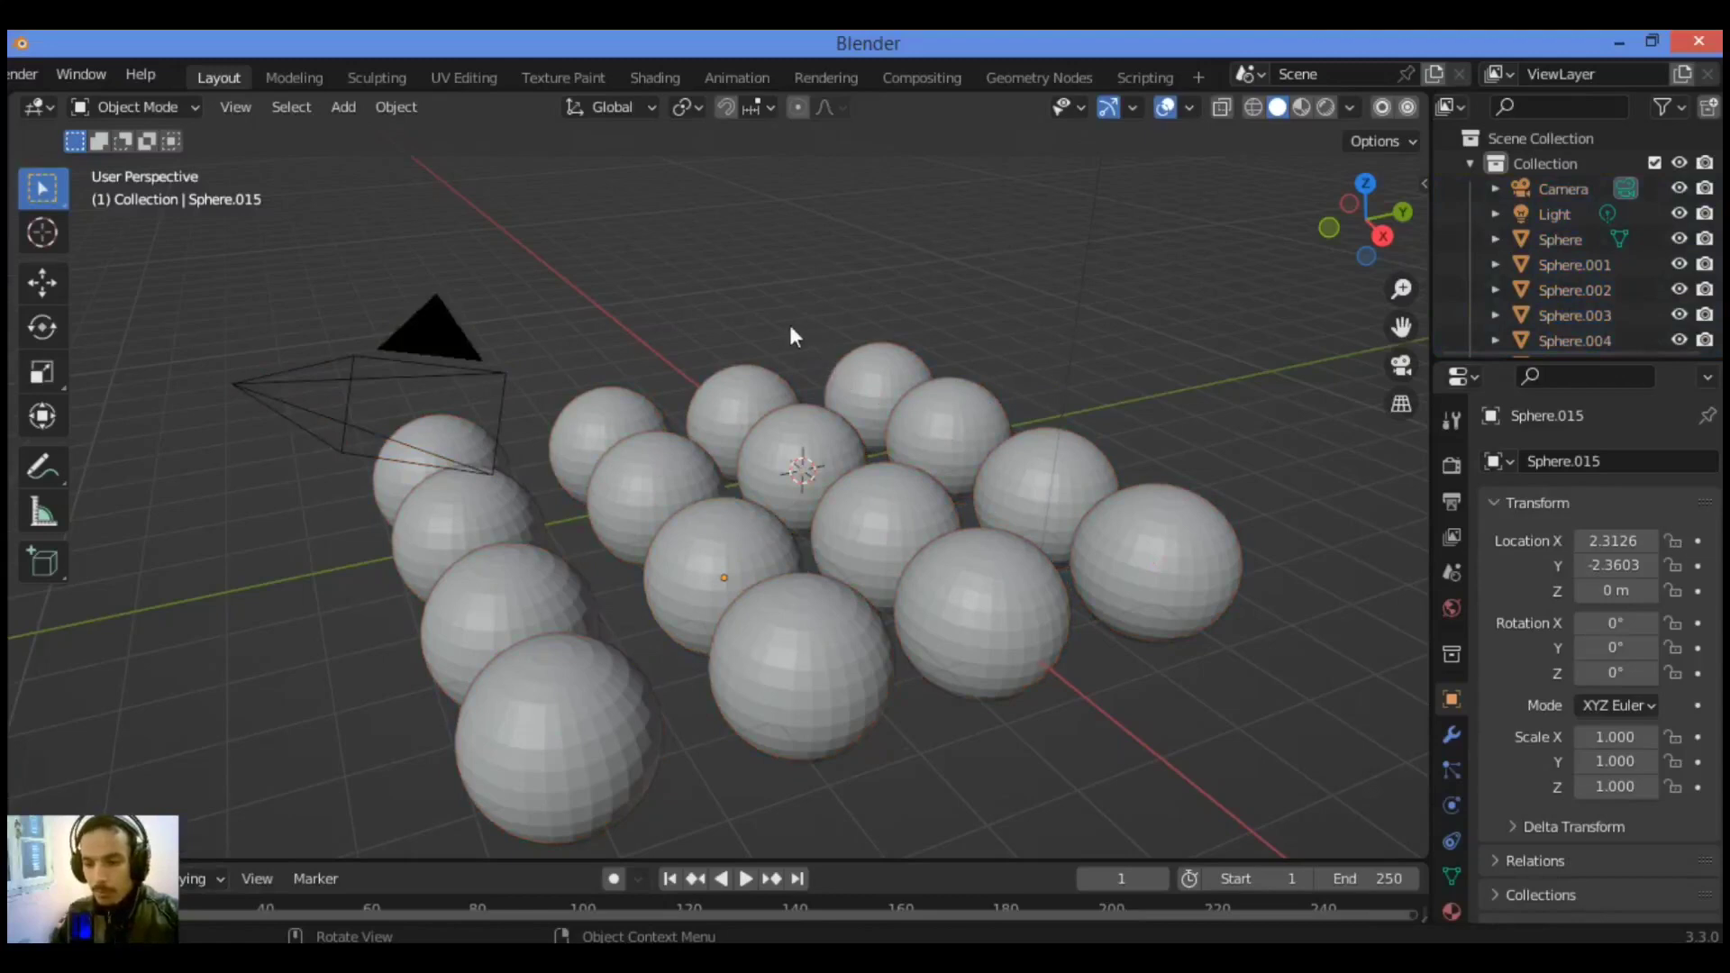
# Delete the camera and the light, then select all sixteen spheres
pyautogui.click(446, 328)
pyautogui.press('x')
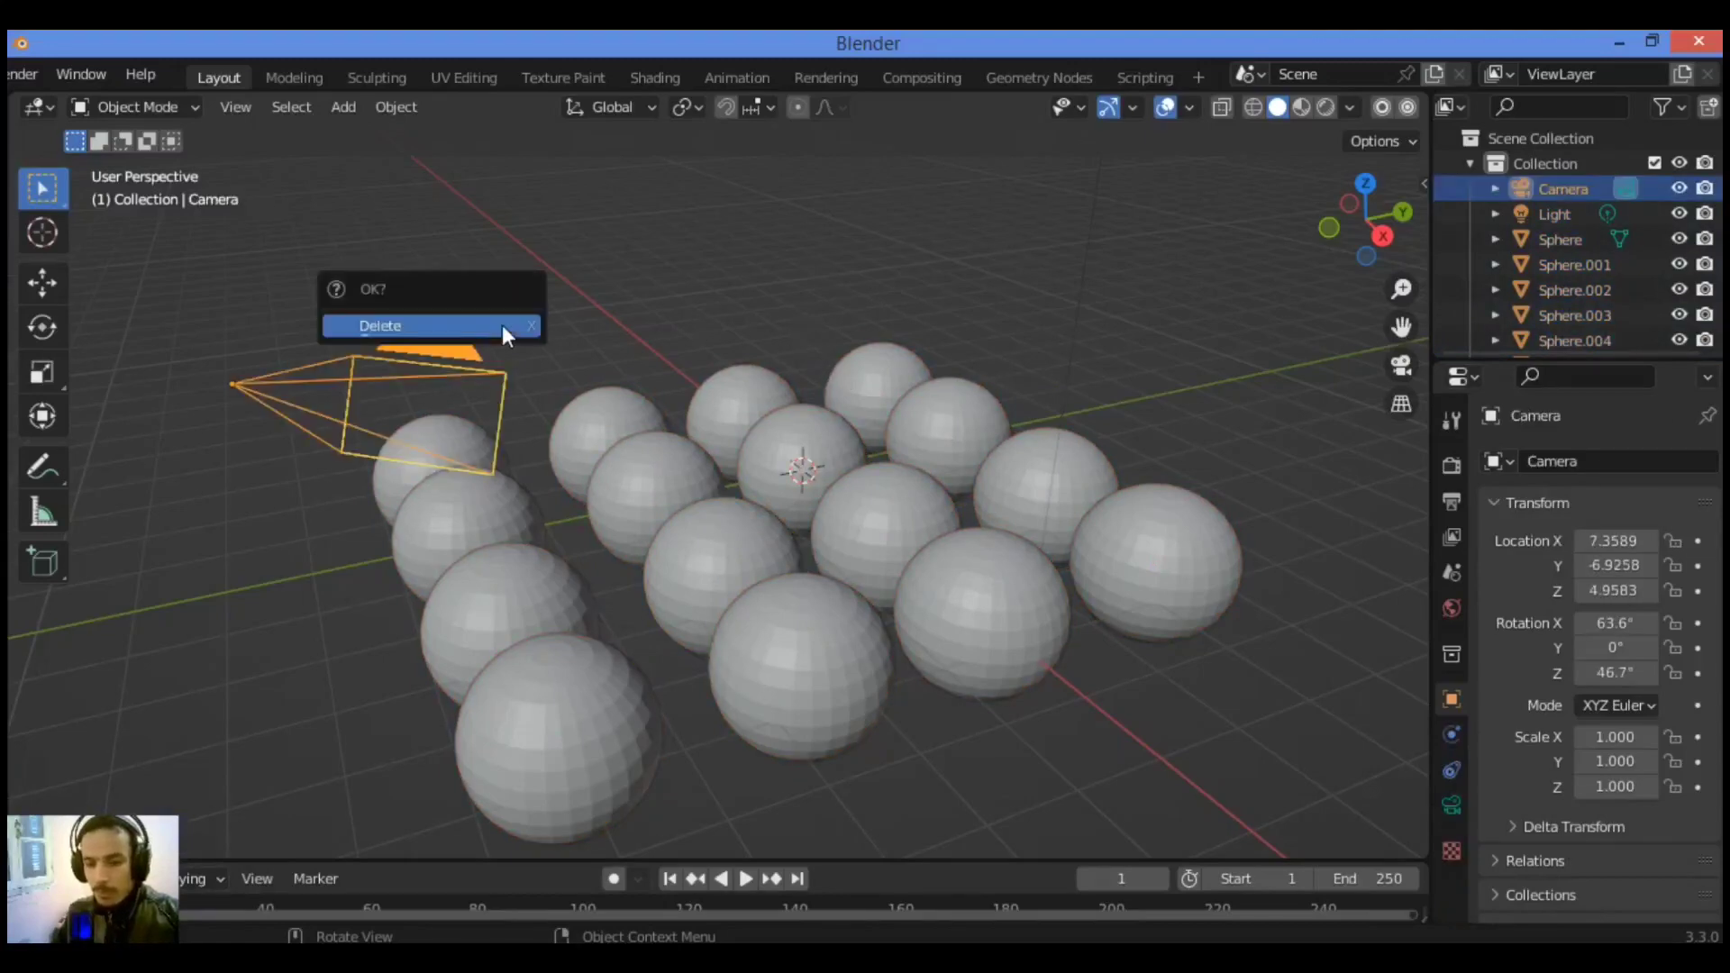
pyautogui.click(501, 326)
pyautogui.click(1099, 192)
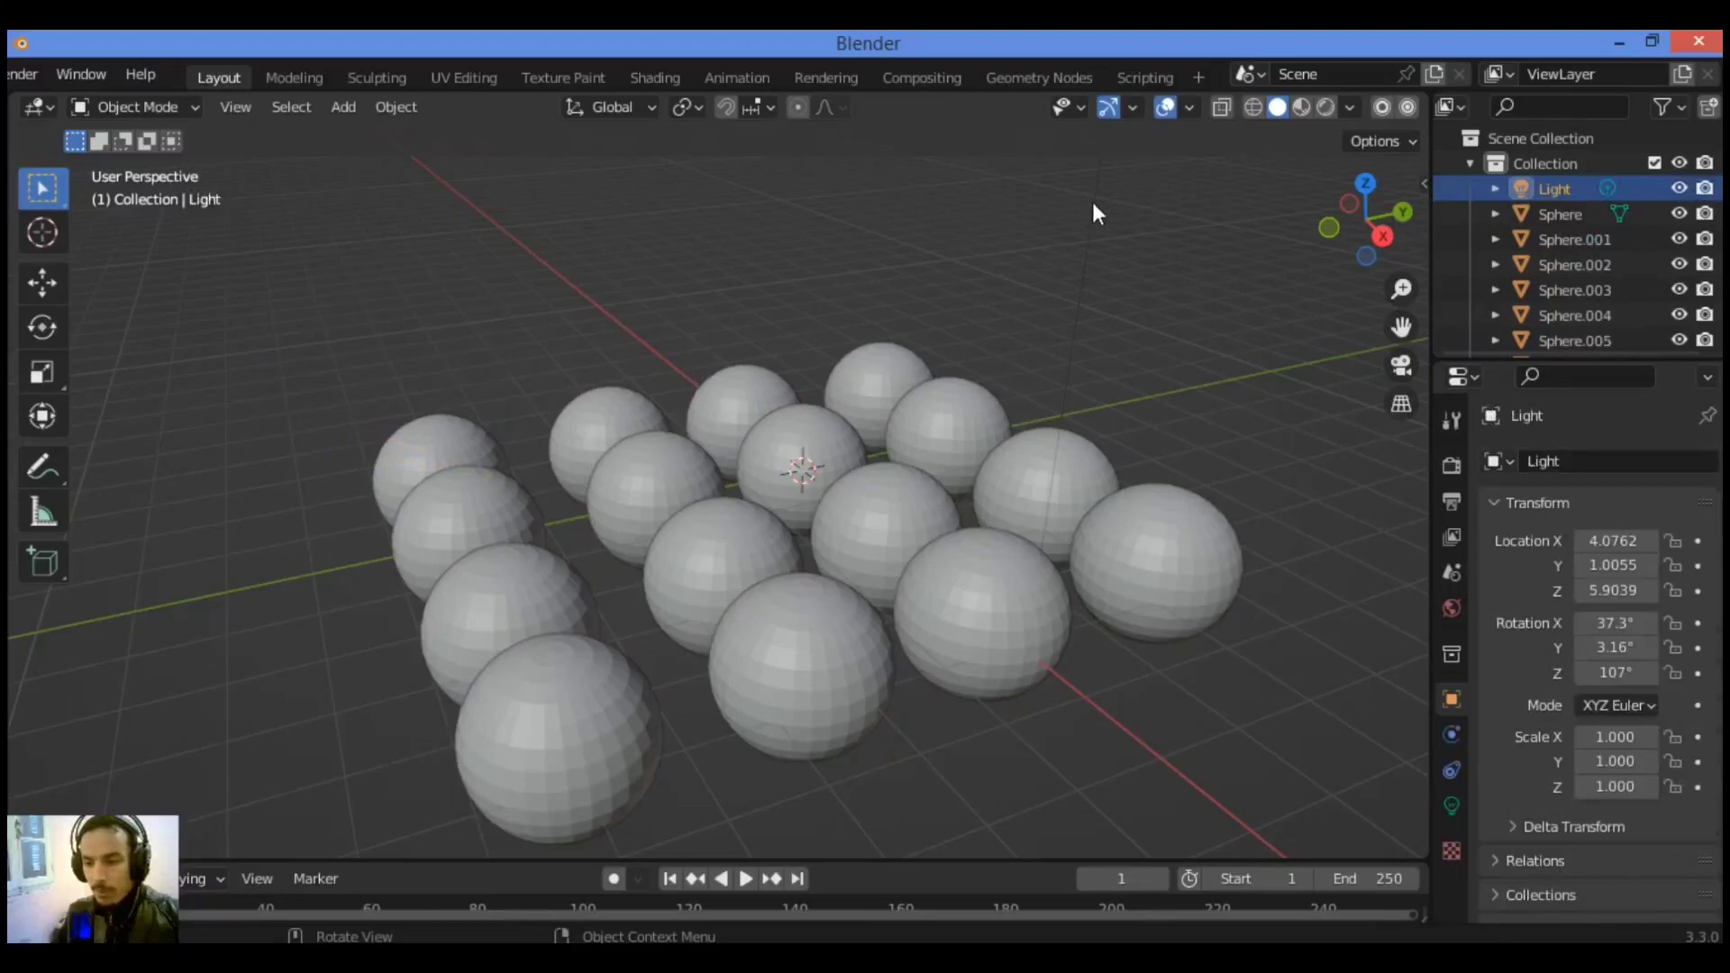
pyautogui.press('x')
pyautogui.click(1092, 201)
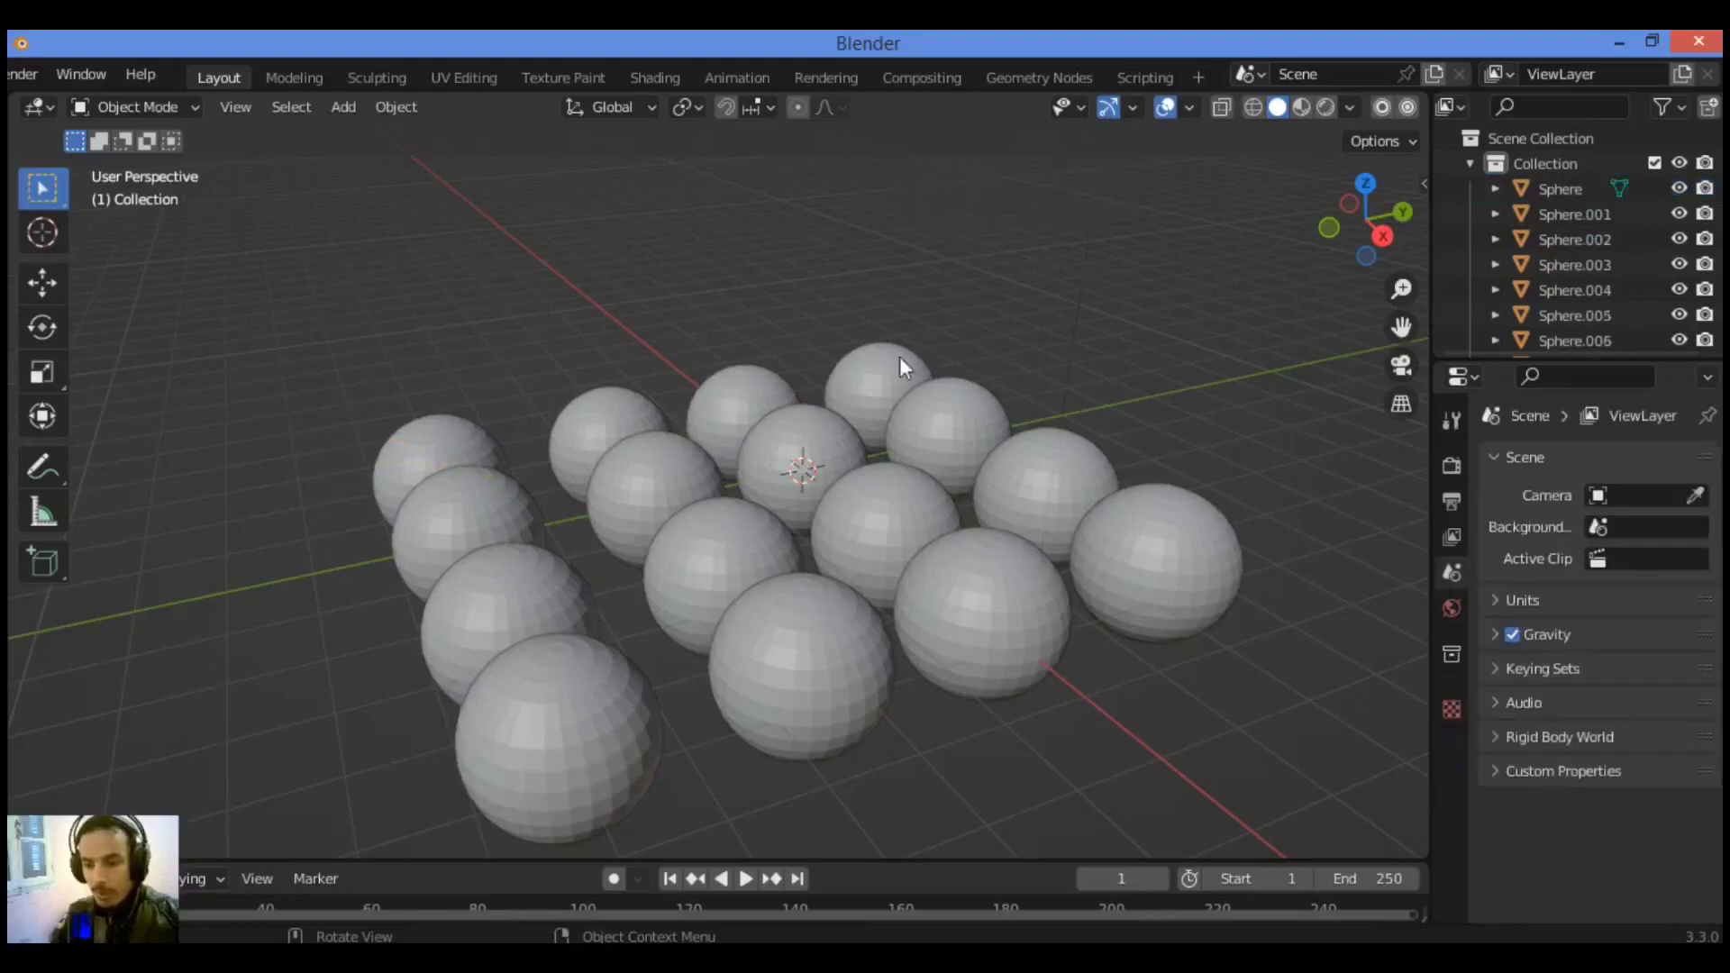
pyautogui.press('a')
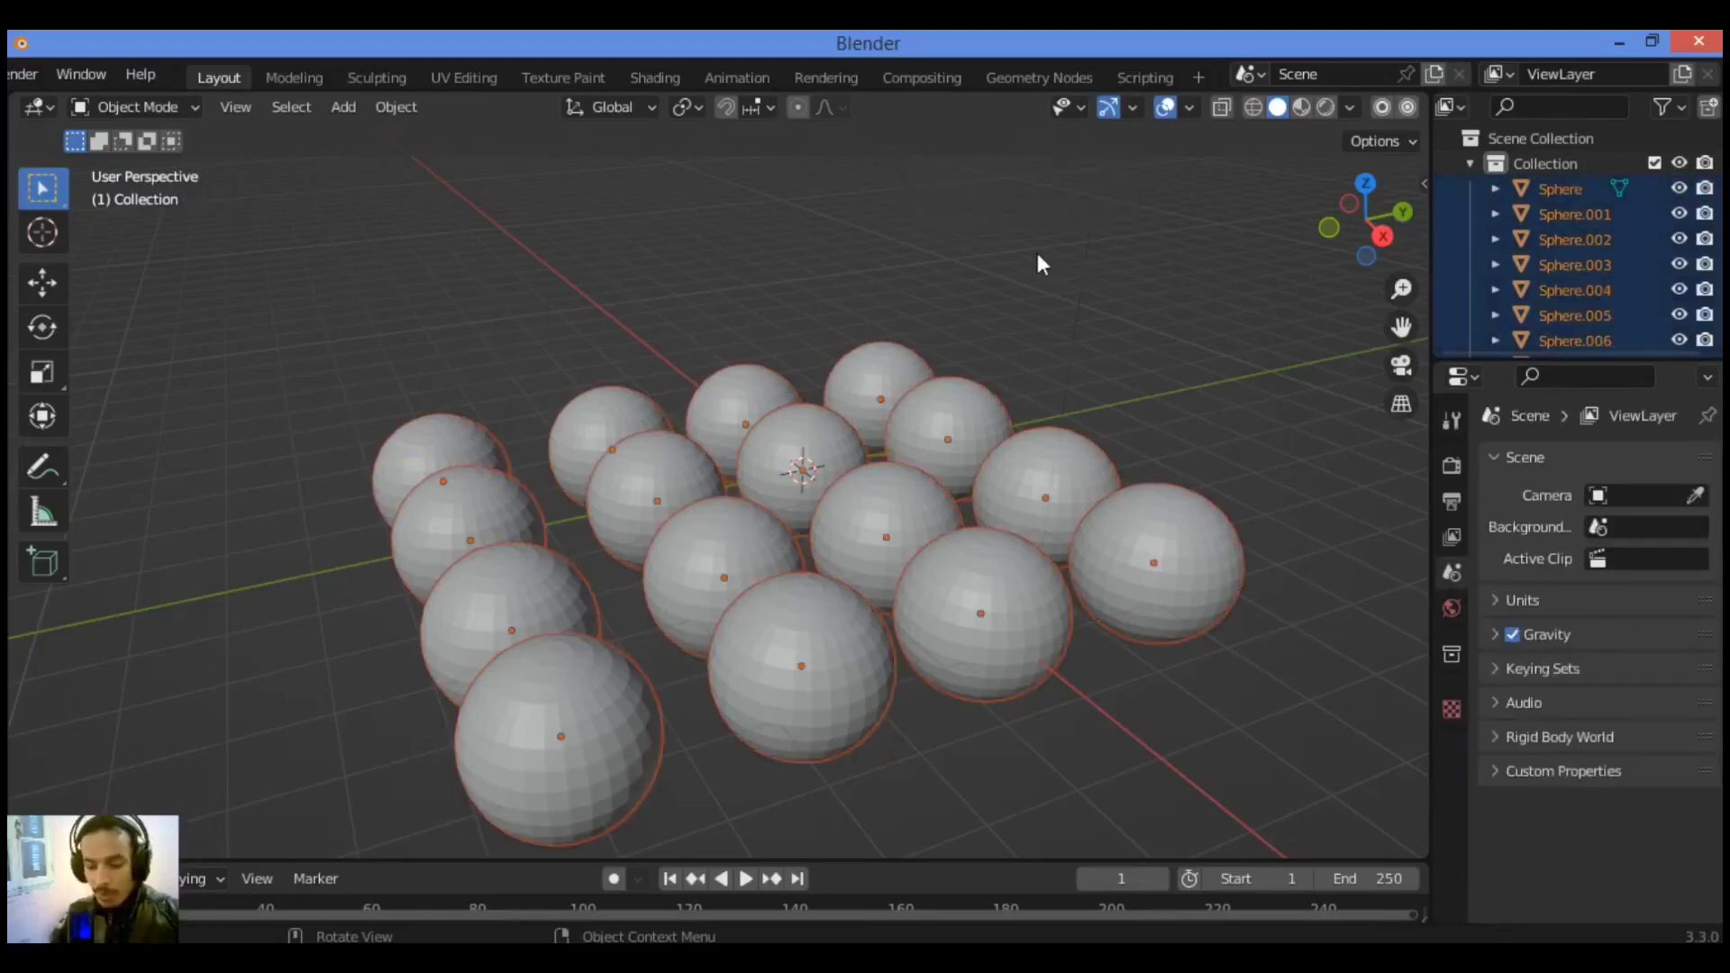
# Run Randomize Transform on the spheres and set its random seed to 31
pyautogui.press('F3')
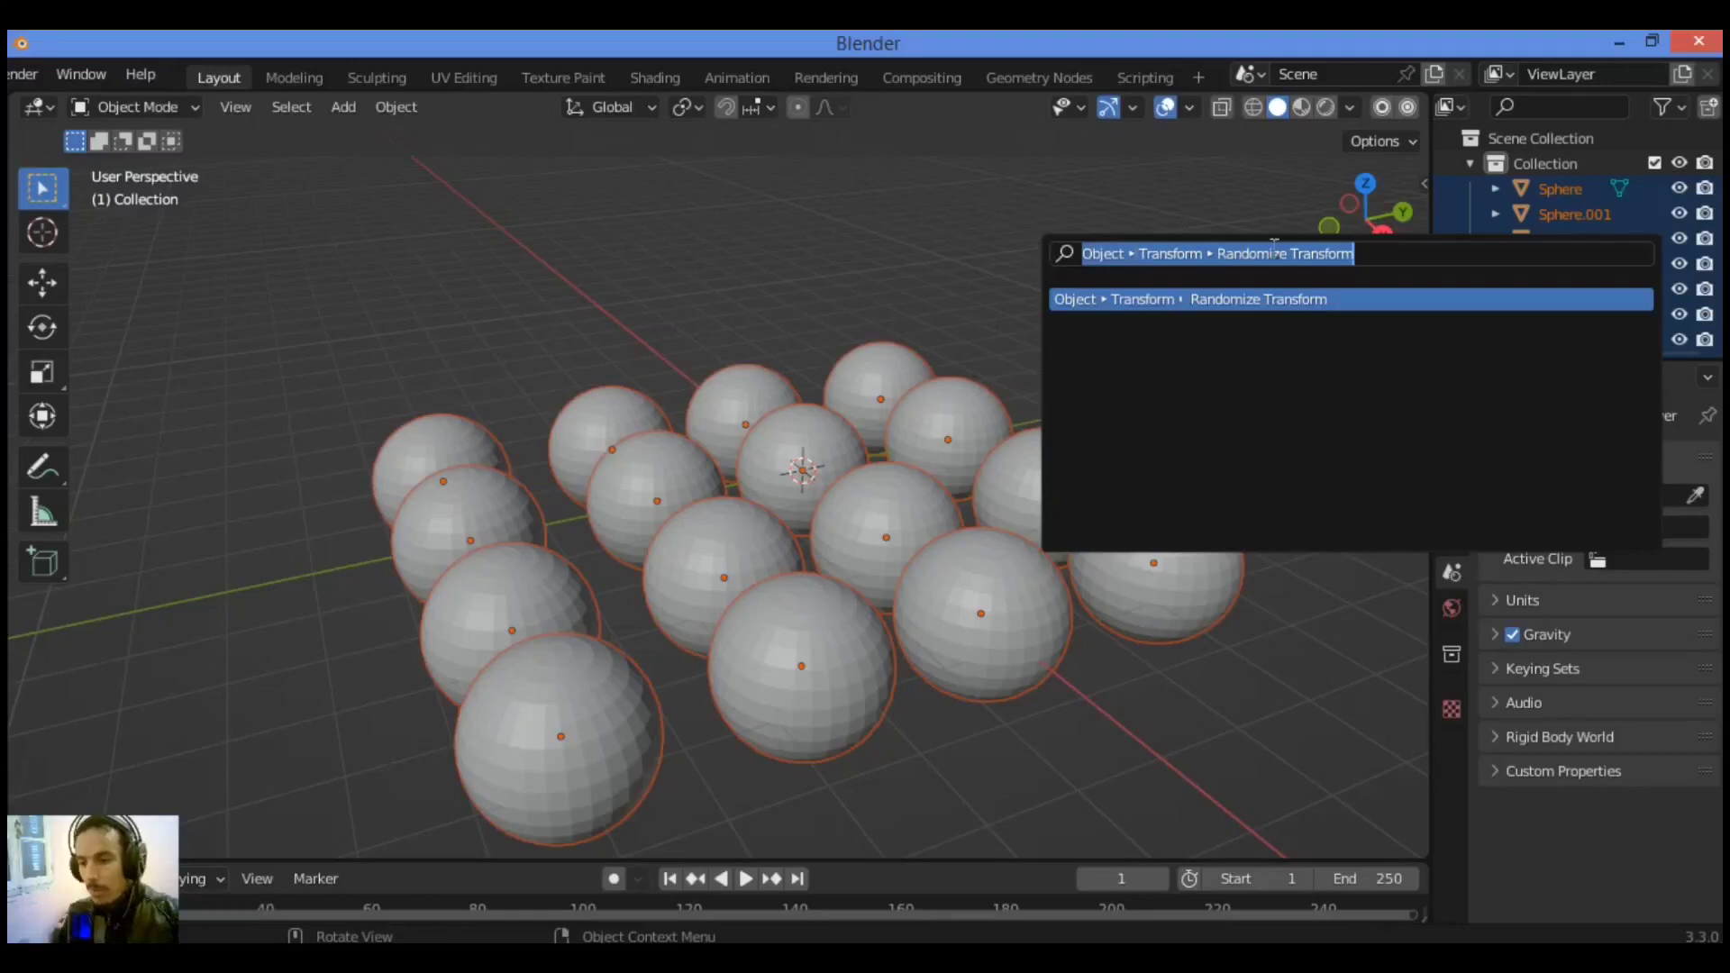
pyautogui.click(1256, 298)
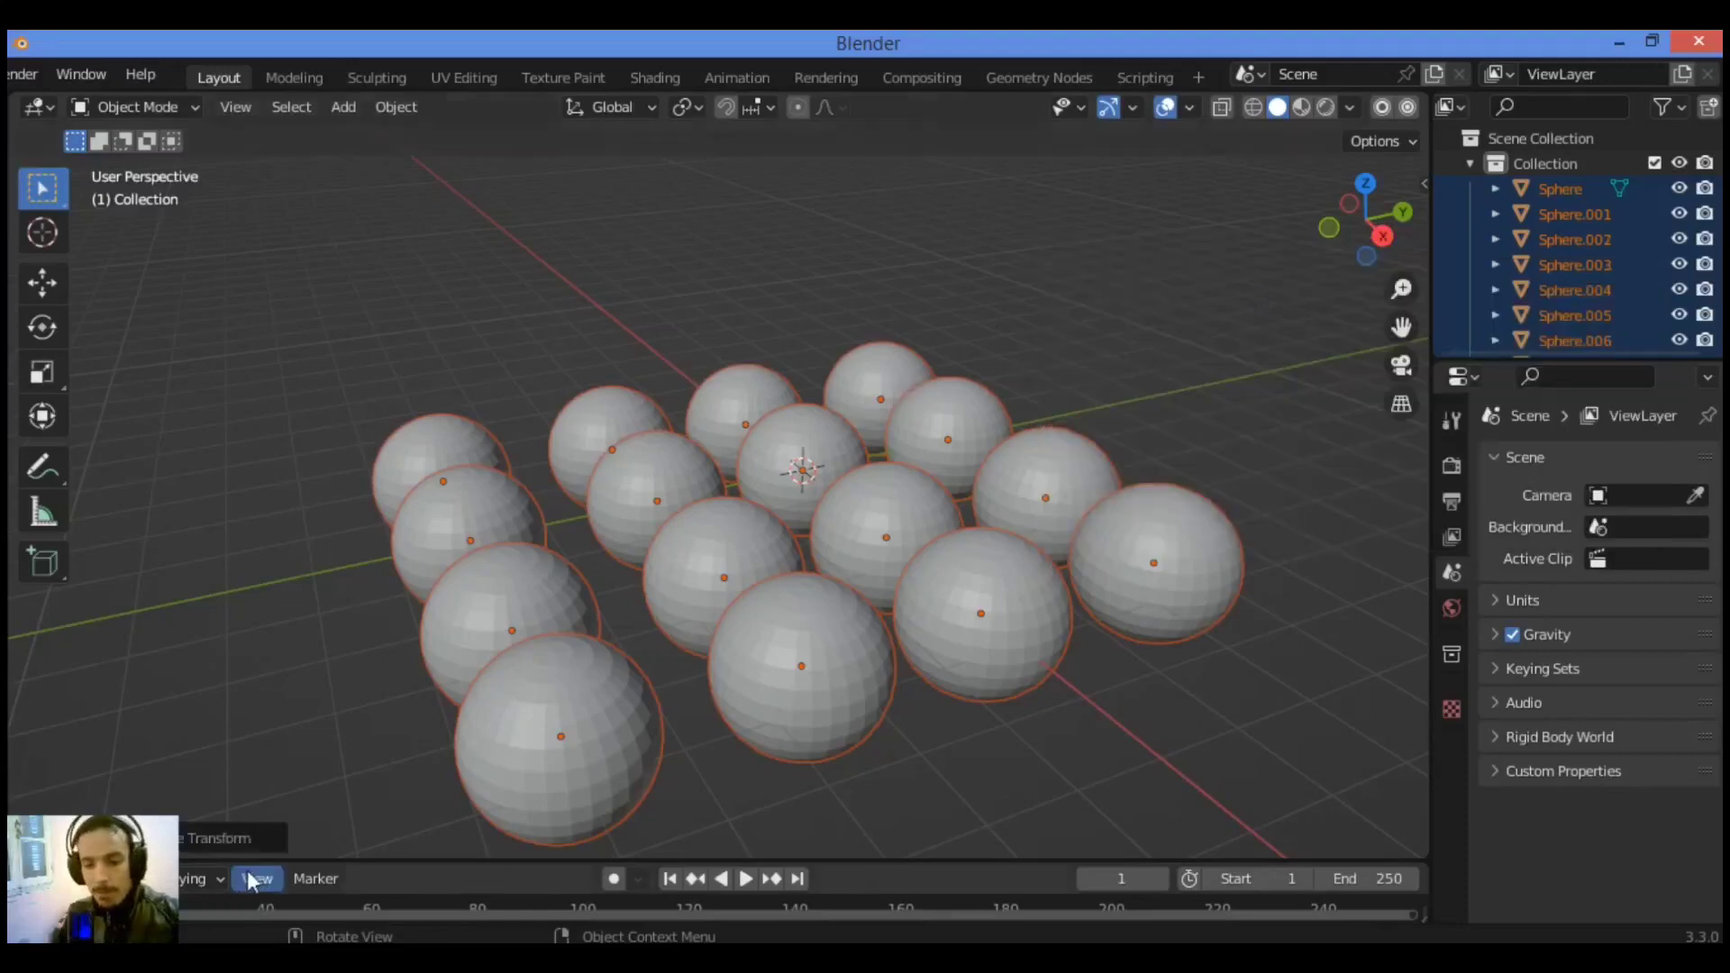
pyautogui.click(214, 836)
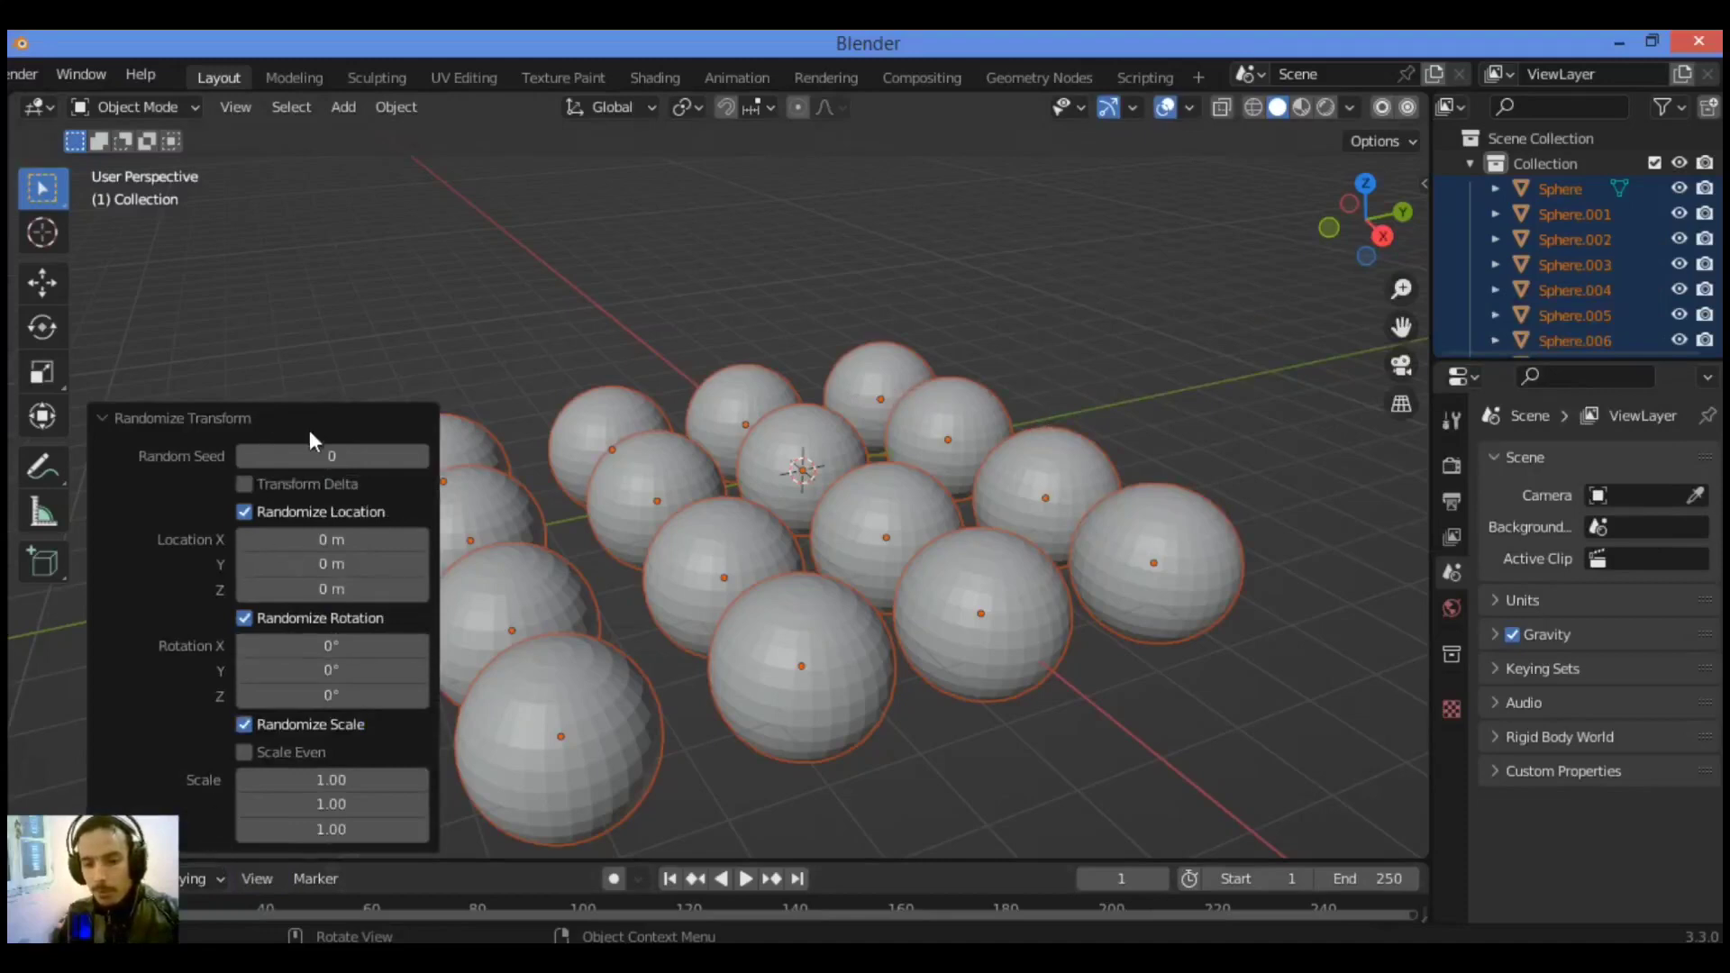
pyautogui.moveTo(309, 455)
pyautogui.mouseDown()
pyautogui.moveTo(336, 455)
pyautogui.moveTo(305, 451)
pyautogui.mouseUp()
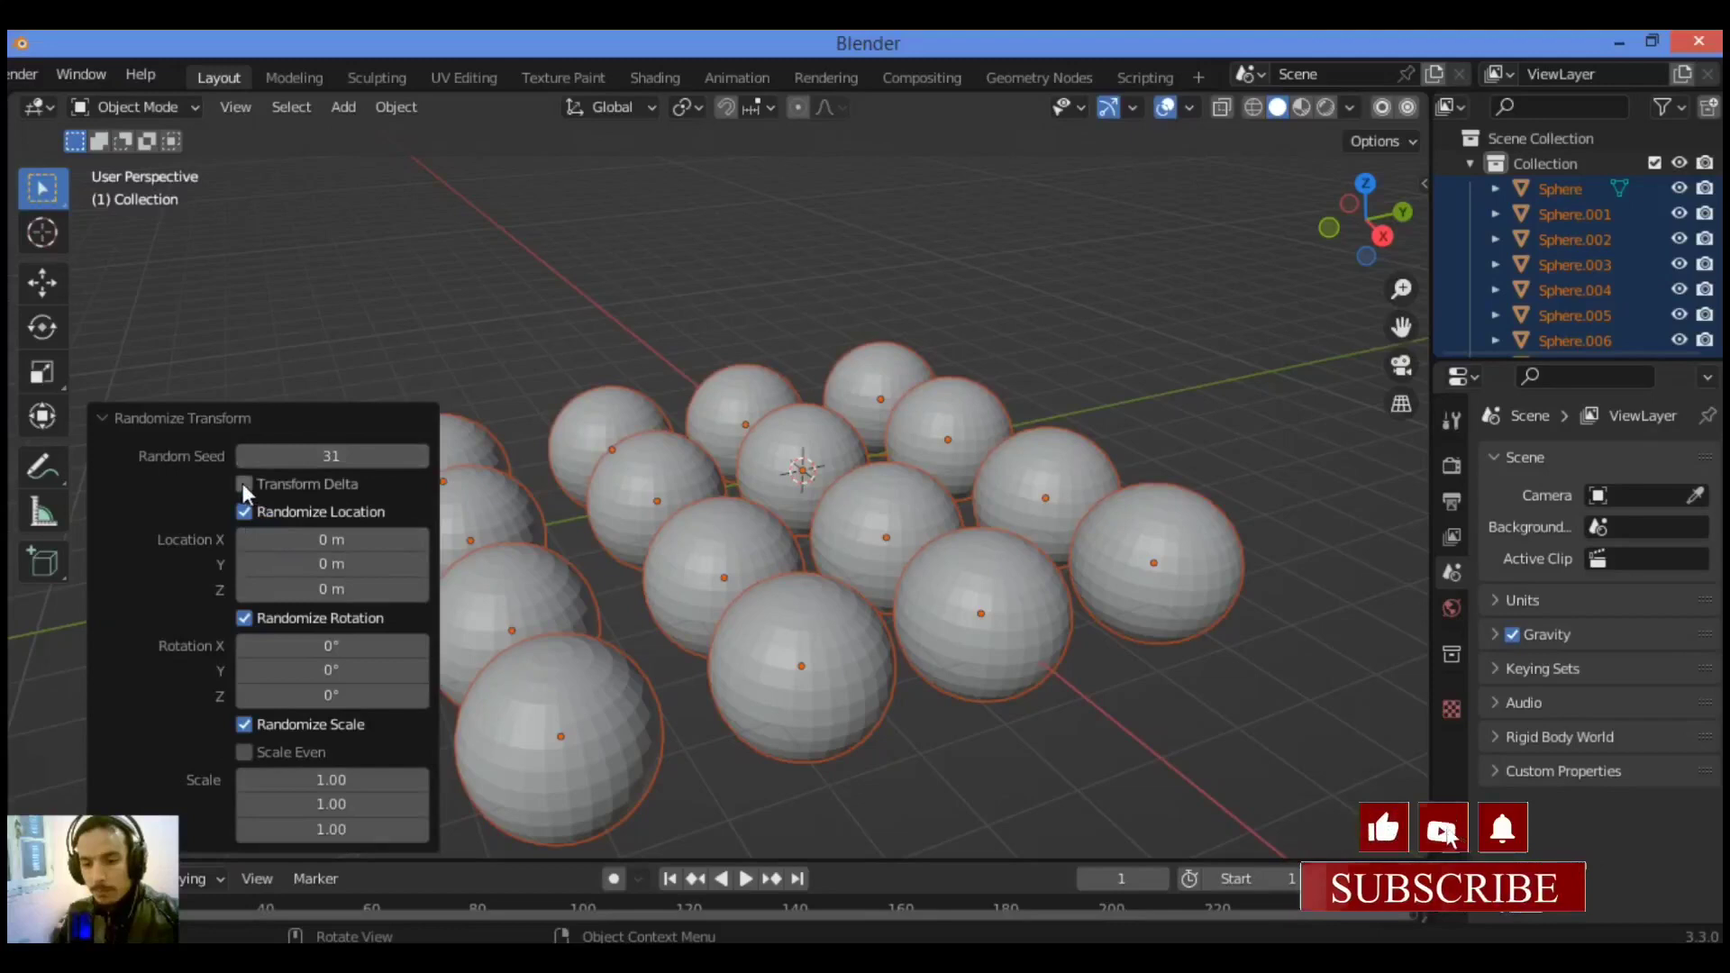
# Set the random location ranges to X 0.15 m, Y 0.55 m and Z 0.34 m
pyautogui.moveTo(324, 538); pyautogui.dragTo(354, 588)
pyautogui.moveTo(1367, 221); pyautogui.dragTo(1386, 227)
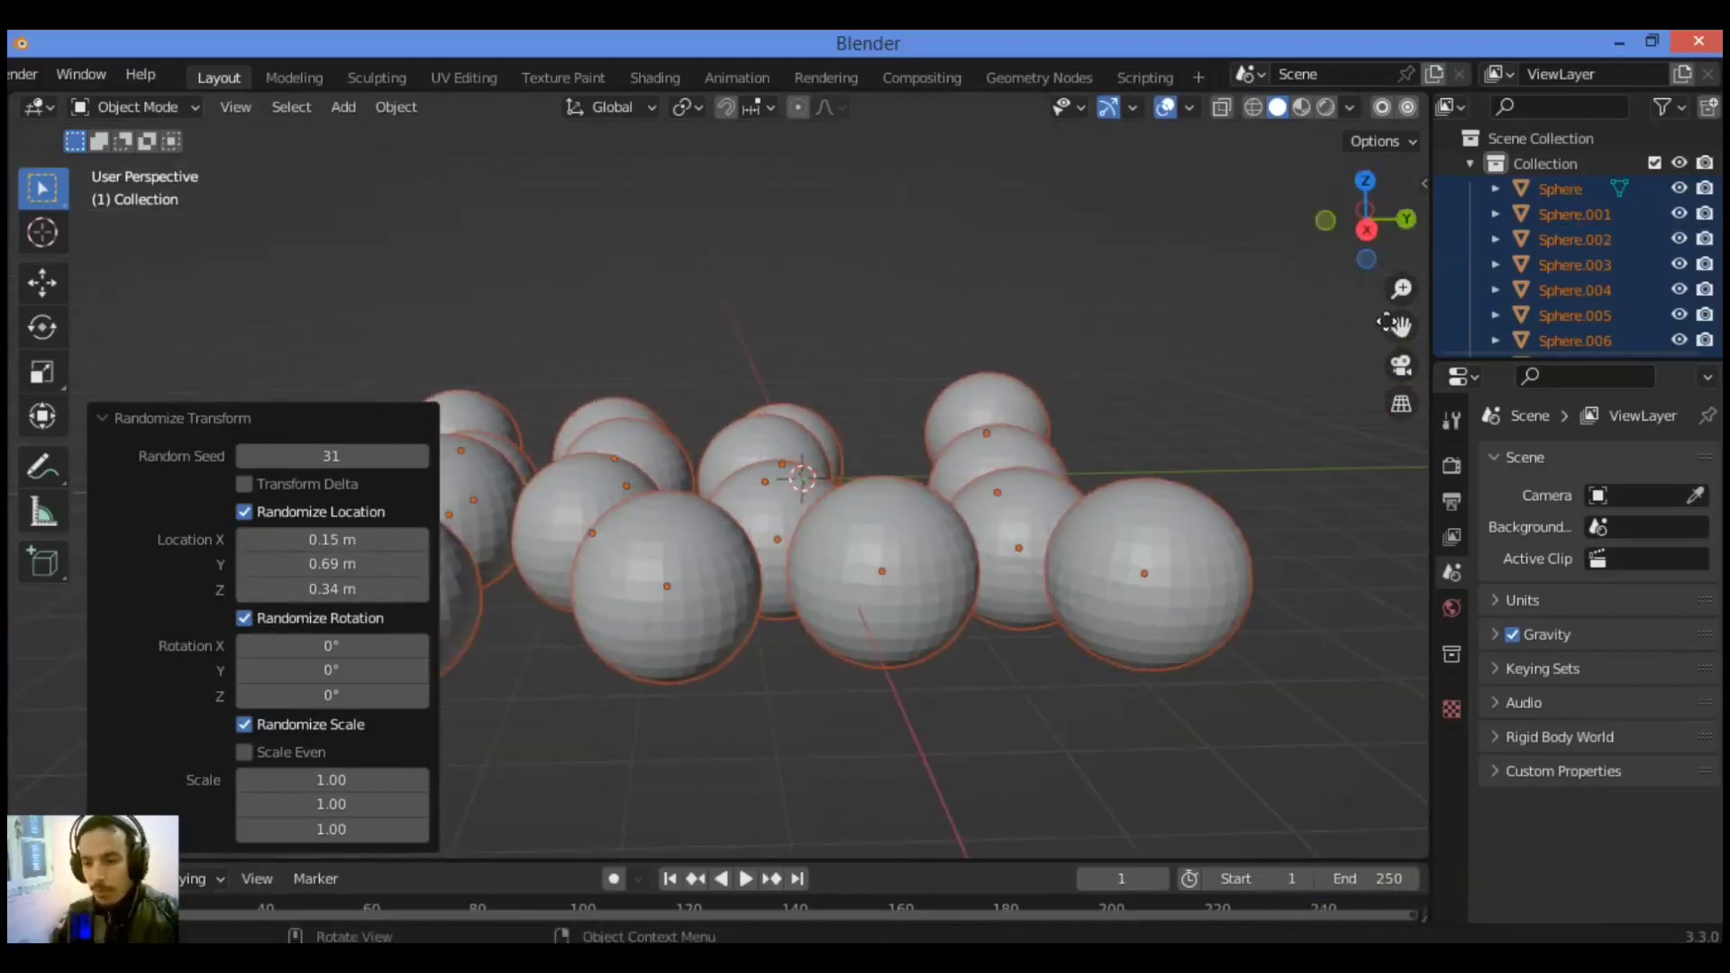
pyautogui.moveTo(1388, 322); pyautogui.dragTo(1505, 271)
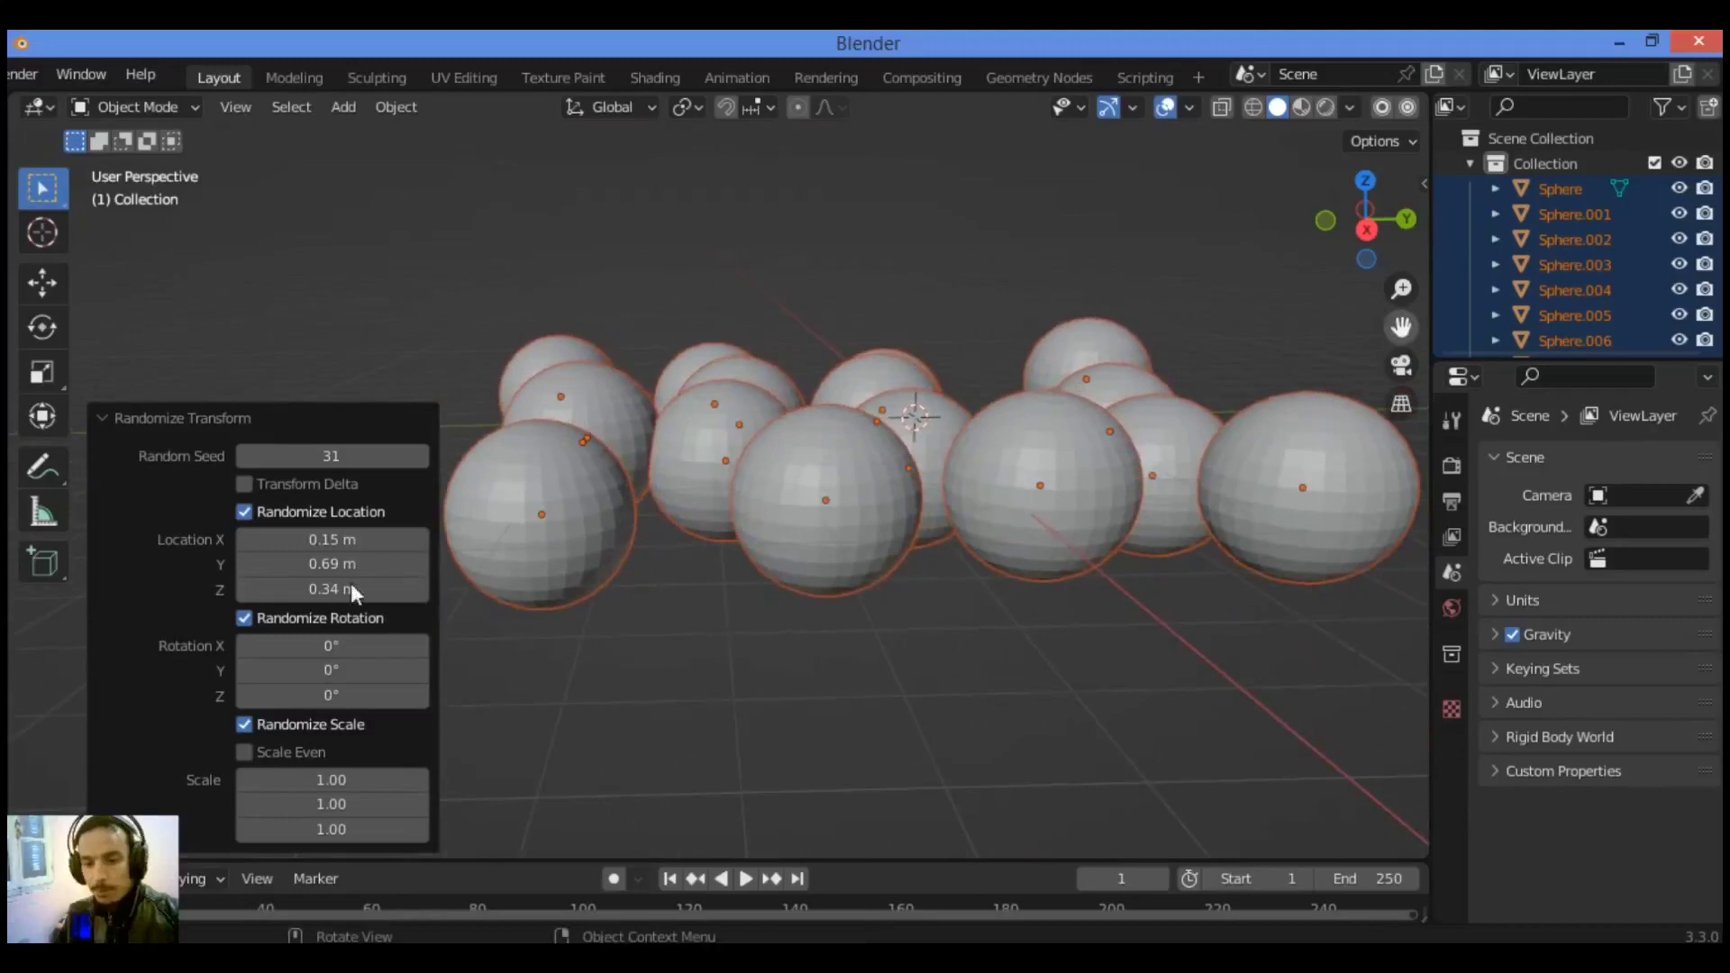
pyautogui.moveTo(332, 563)
pyautogui.mouseDown()
pyautogui.moveTo(374, 563)
pyautogui.moveTo(315, 563)
pyautogui.moveTo(328, 573)
pyautogui.mouseUp()
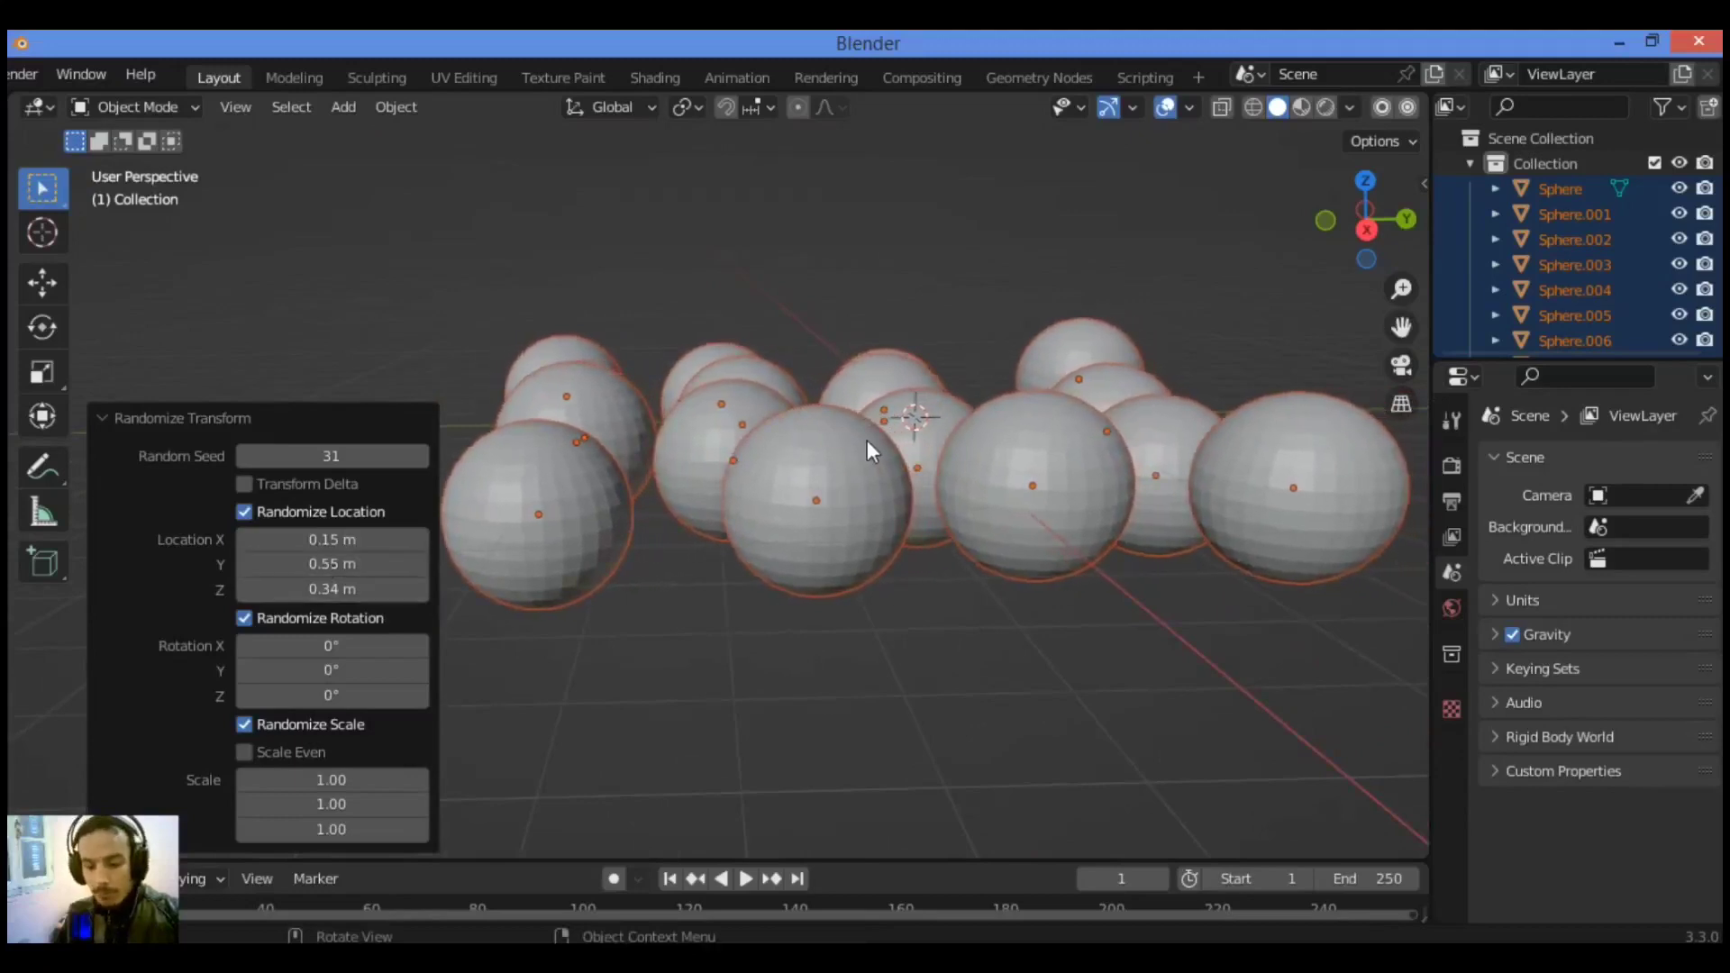
pyautogui.press('s')
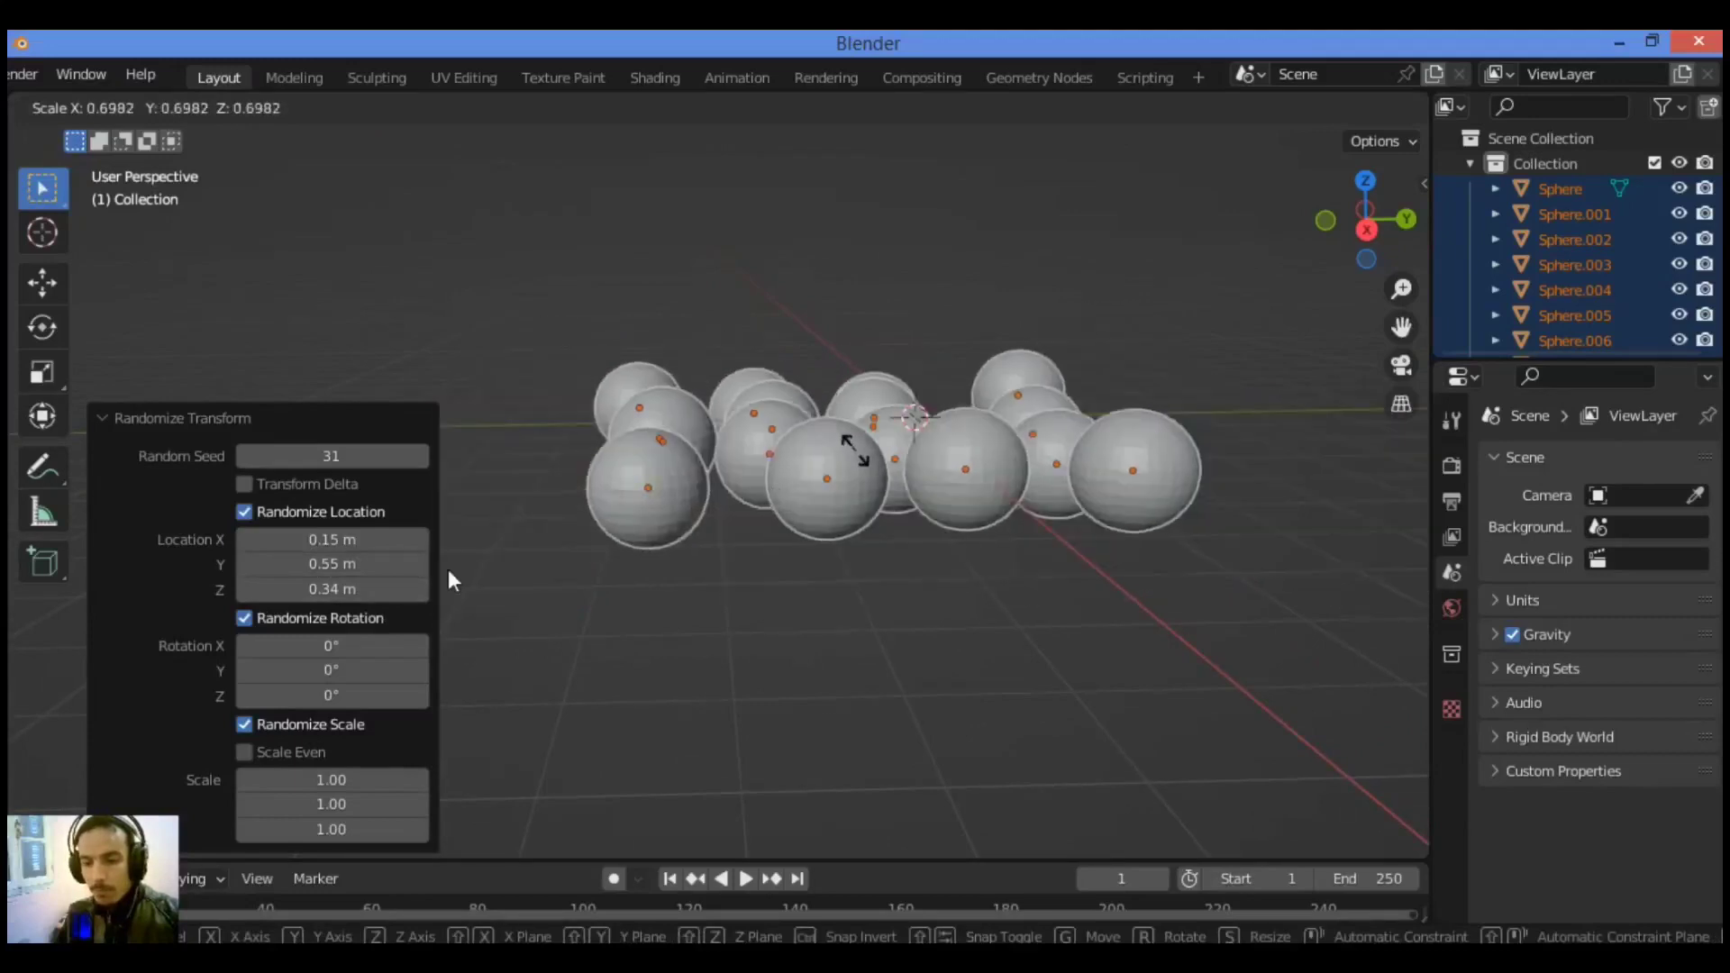
pyautogui.click(451, 580)
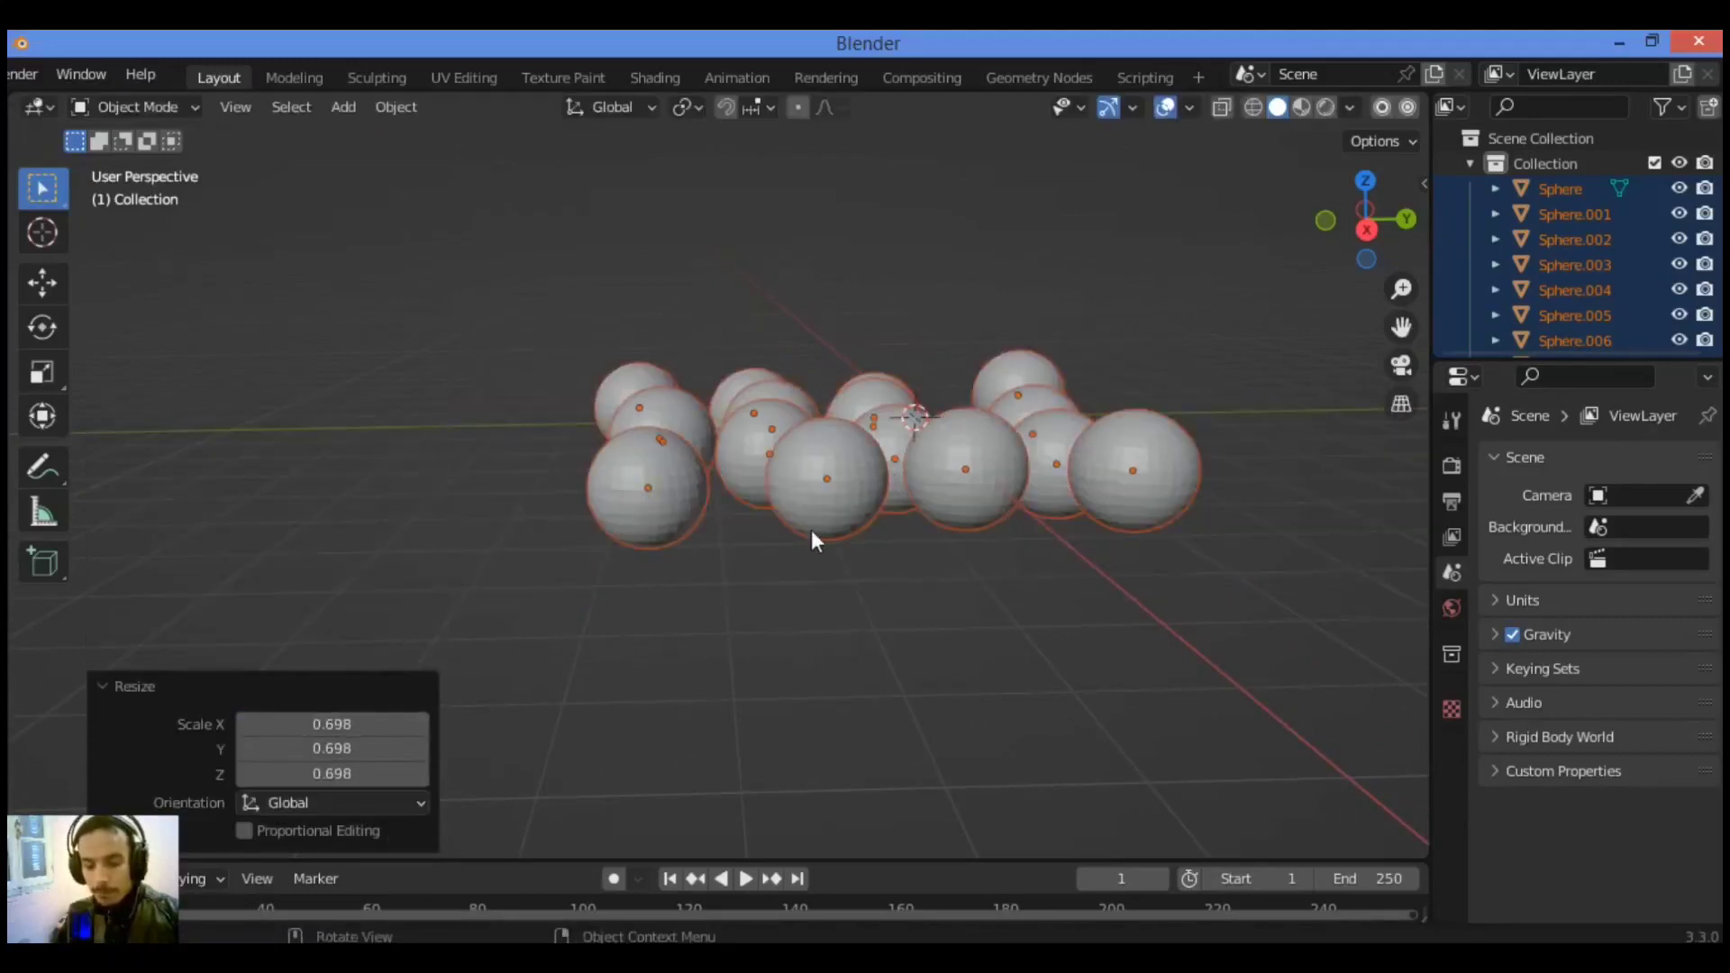
pyautogui.hotkey('ctrl', 'z')
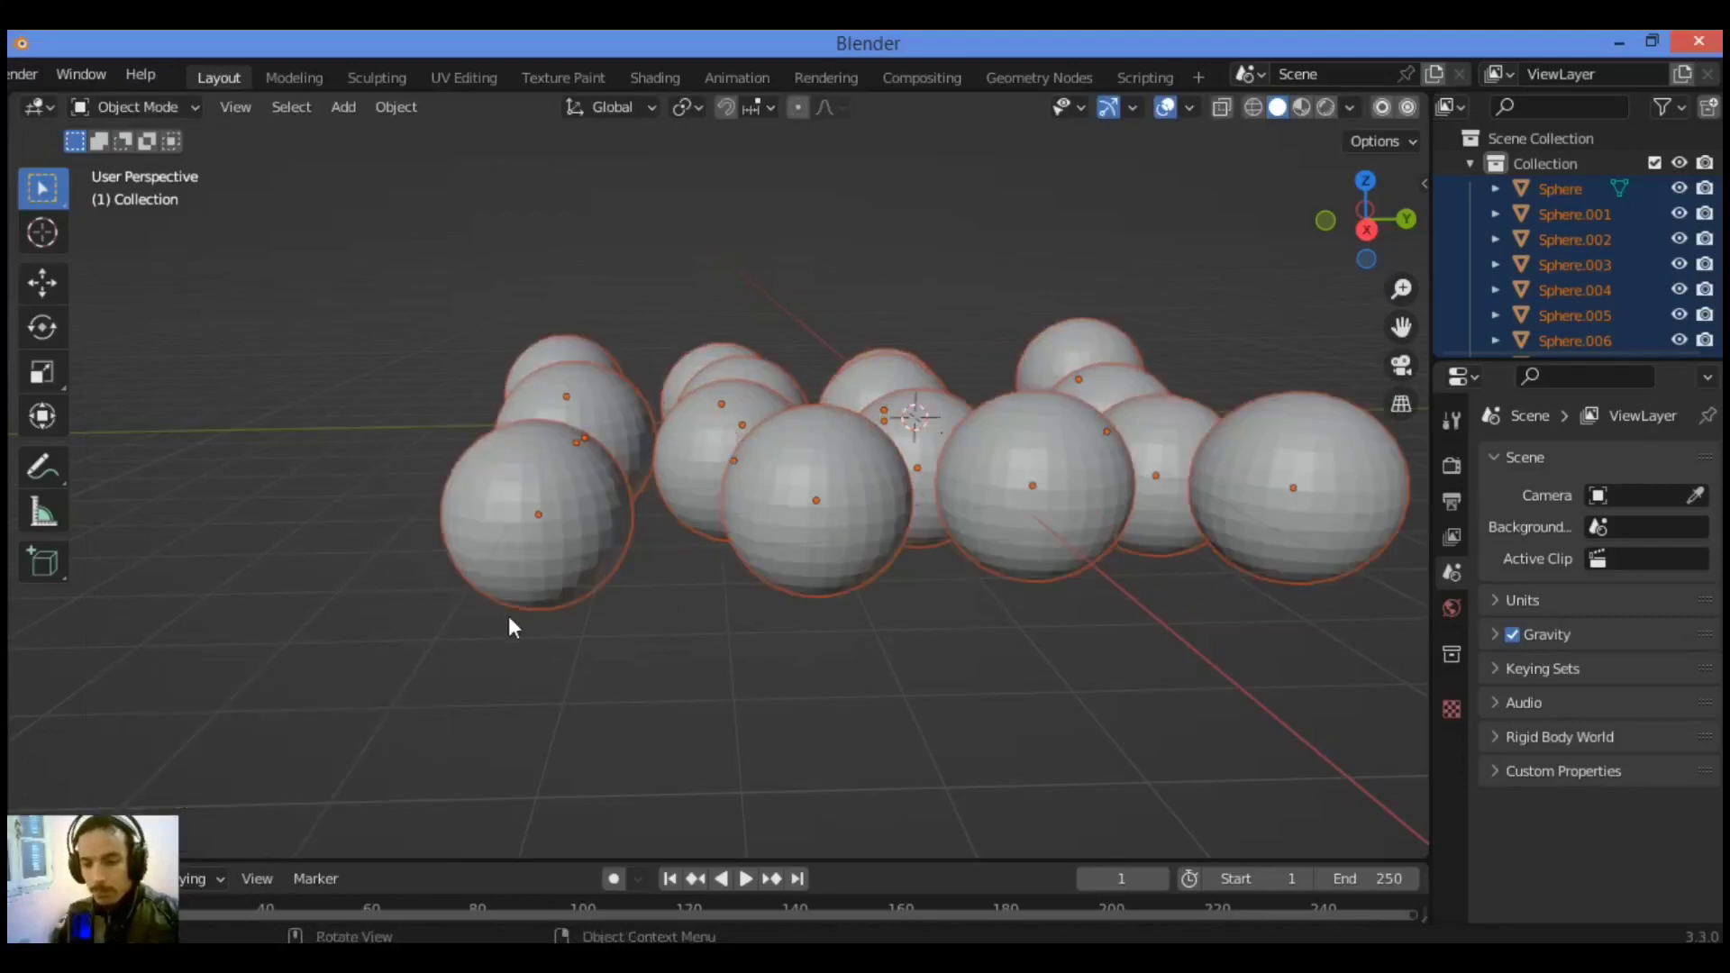
pyautogui.moveTo(1361, 230); pyautogui.dragTo(851, 388)
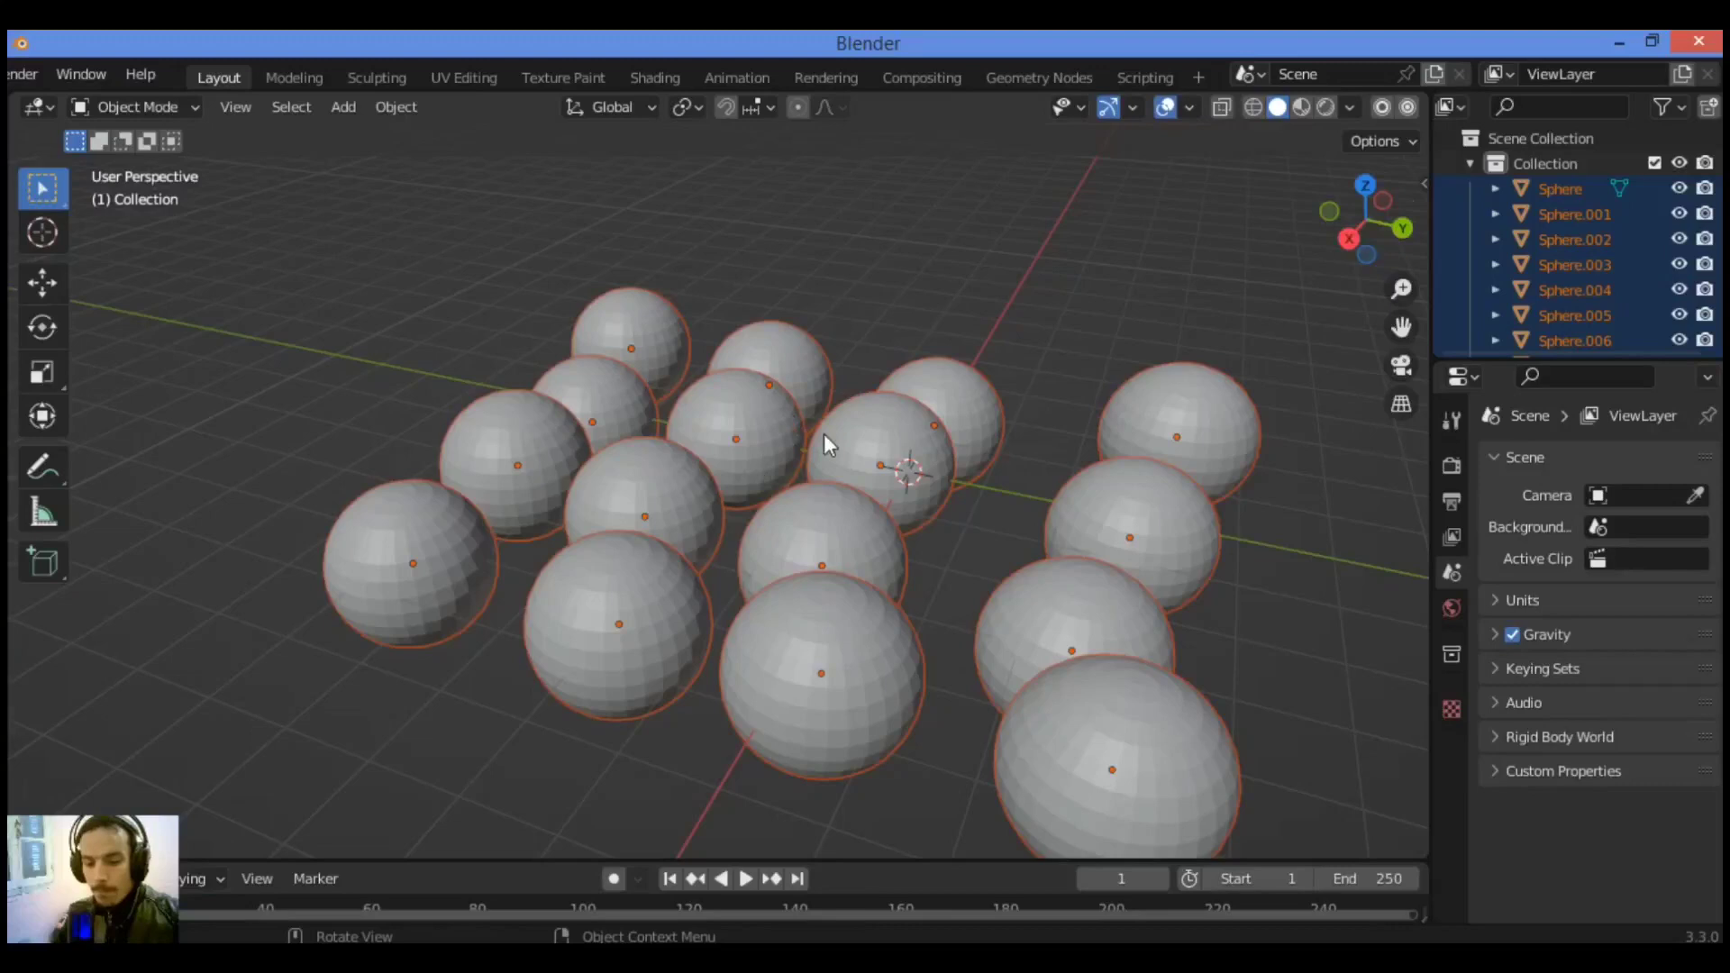
# Rerun Randomize Transform and change its random seed to 23
pyautogui.press('F3')
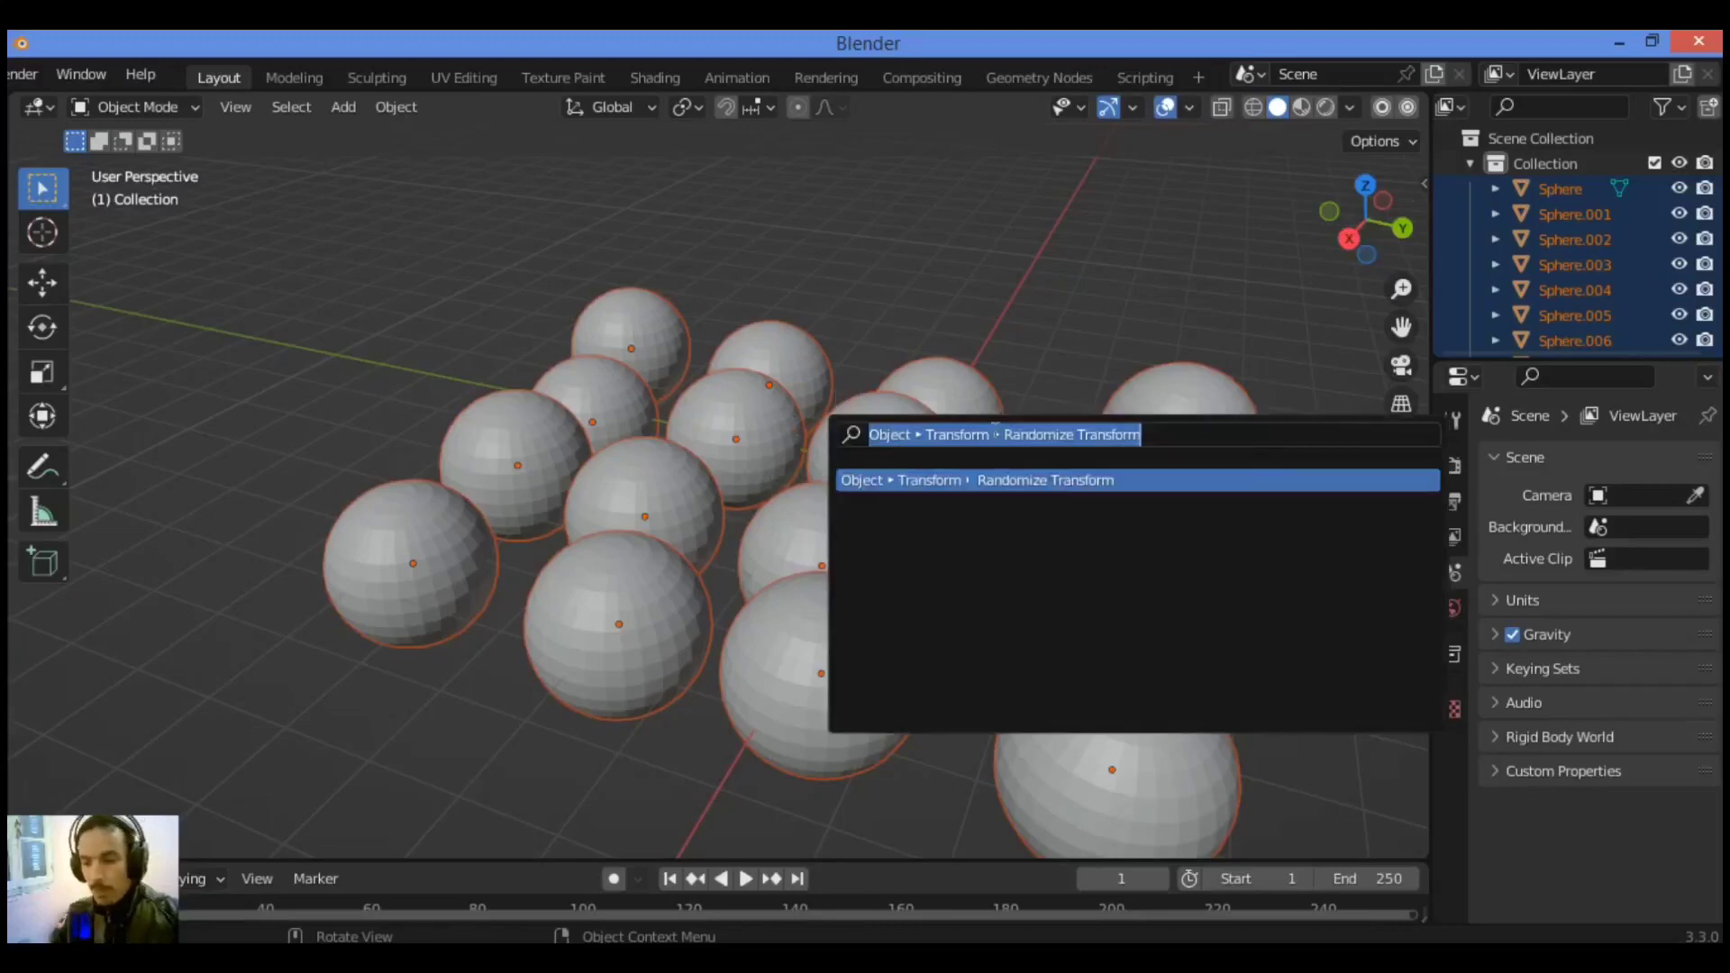
pyautogui.press('Return')
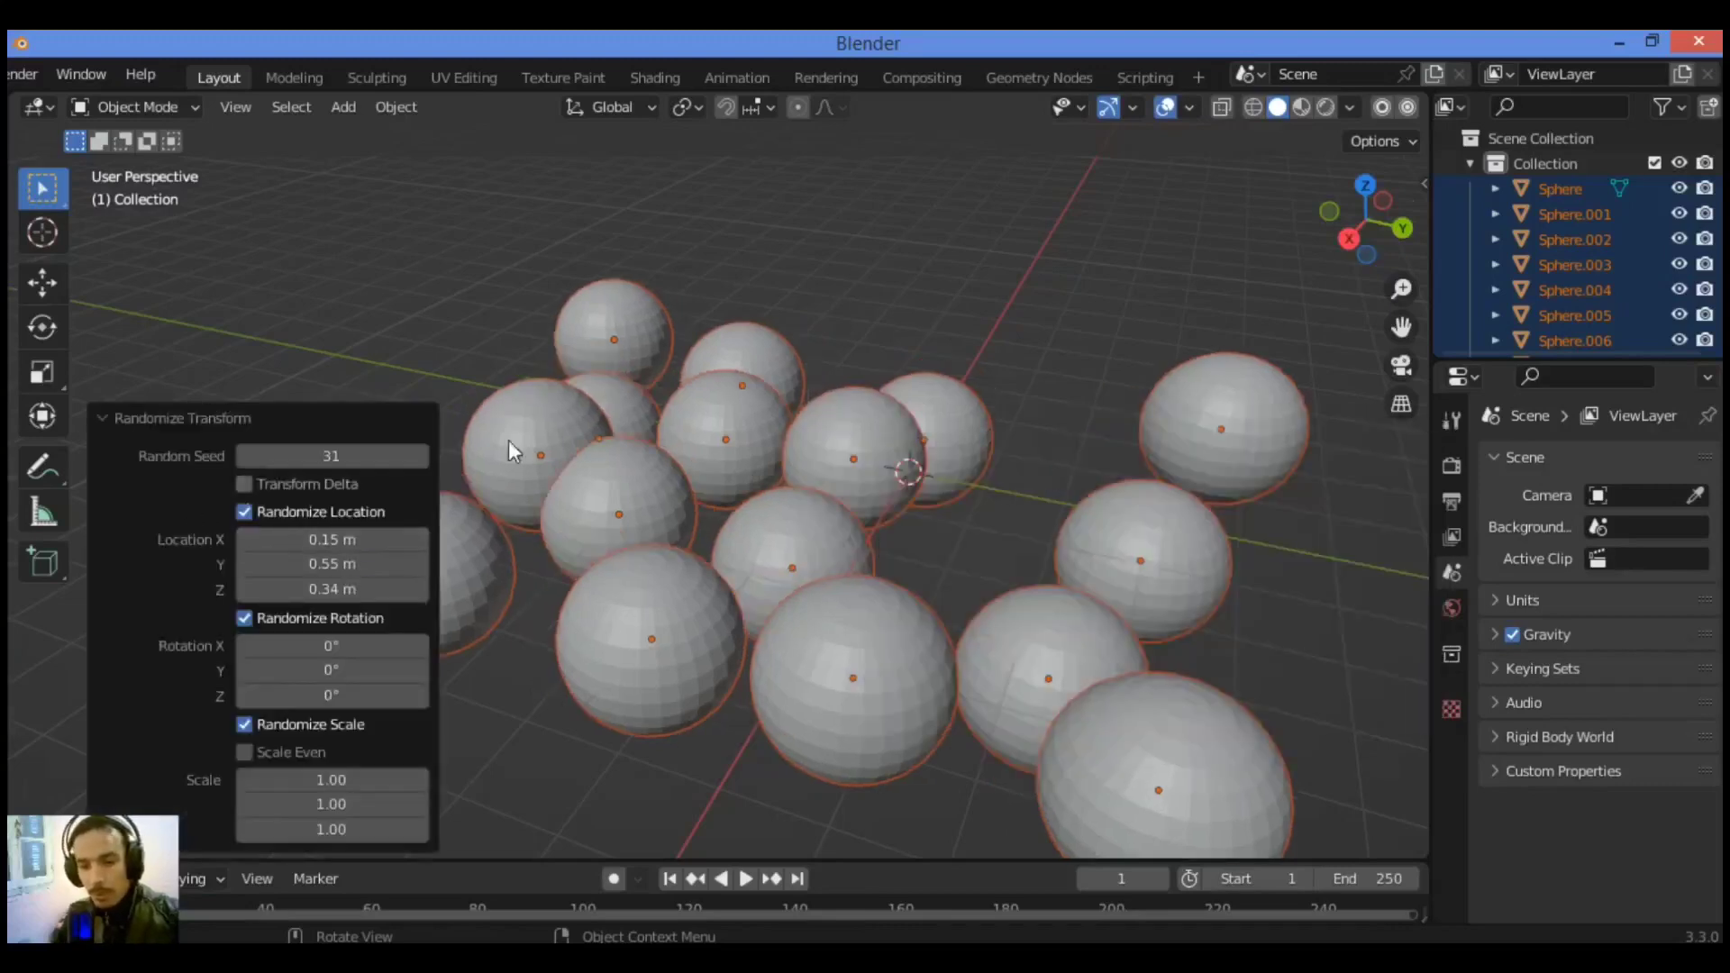
pyautogui.moveTo(1324, 236); pyautogui.dragTo(939, 445)
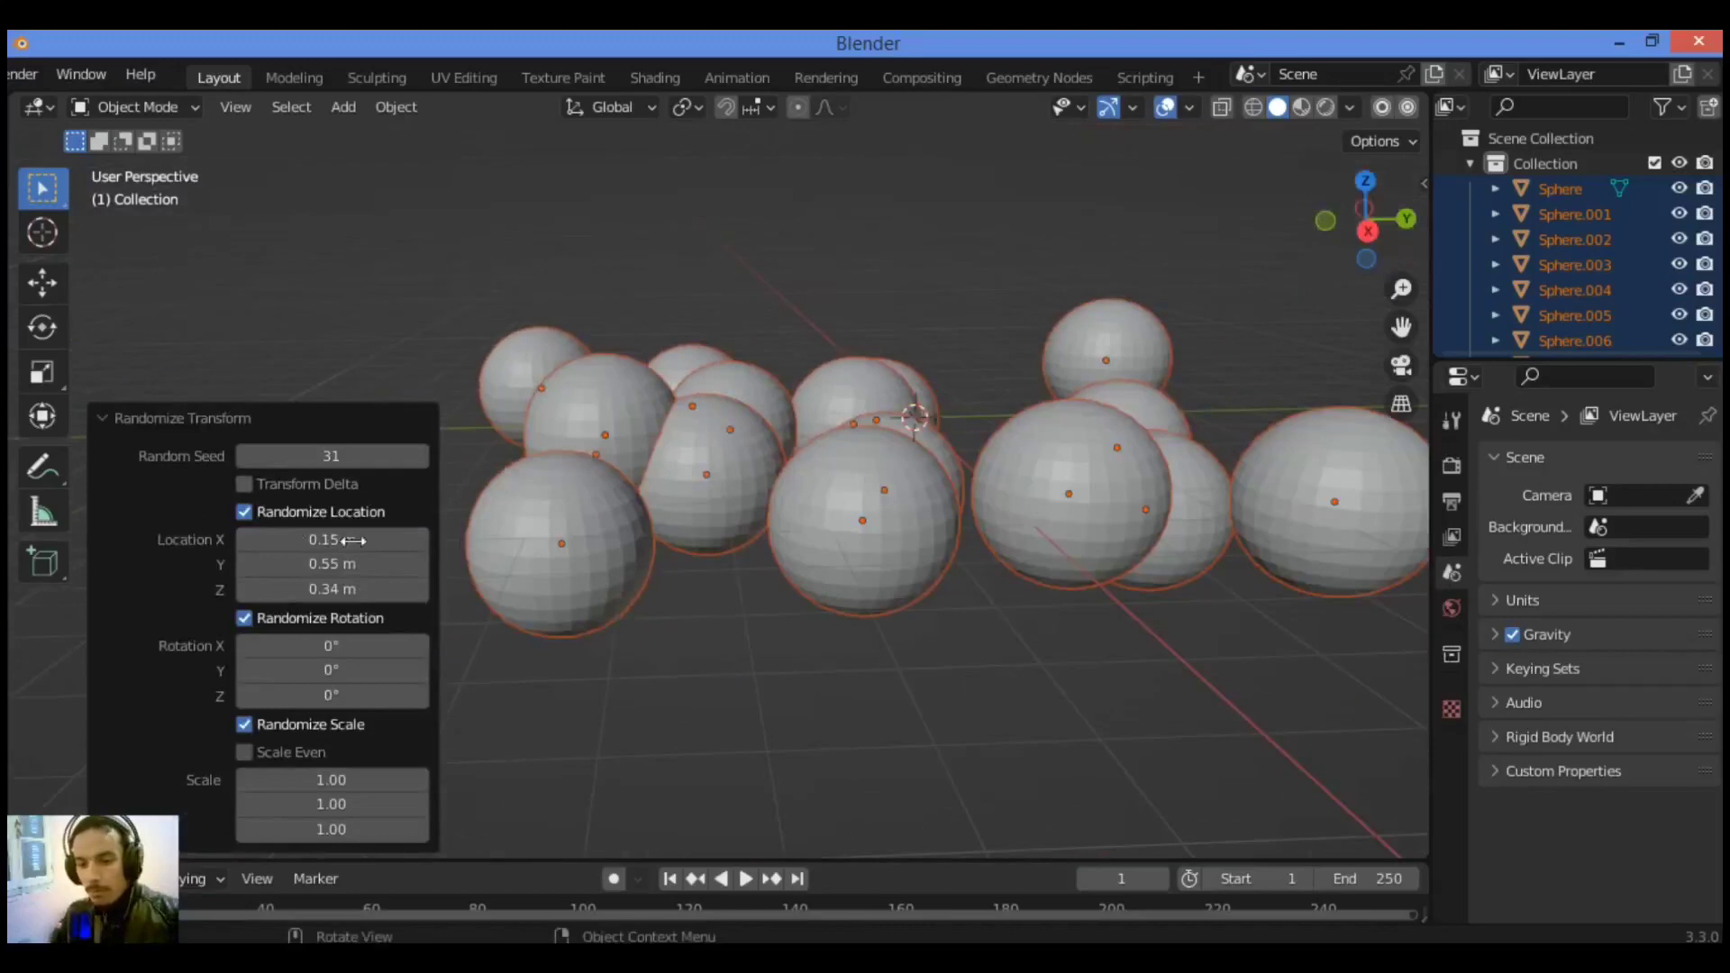
pyautogui.moveTo(361, 456)
pyautogui.mouseDown()
pyautogui.moveTo(261, 456)
pyautogui.moveTo(326, 456)
pyautogui.mouseUp()
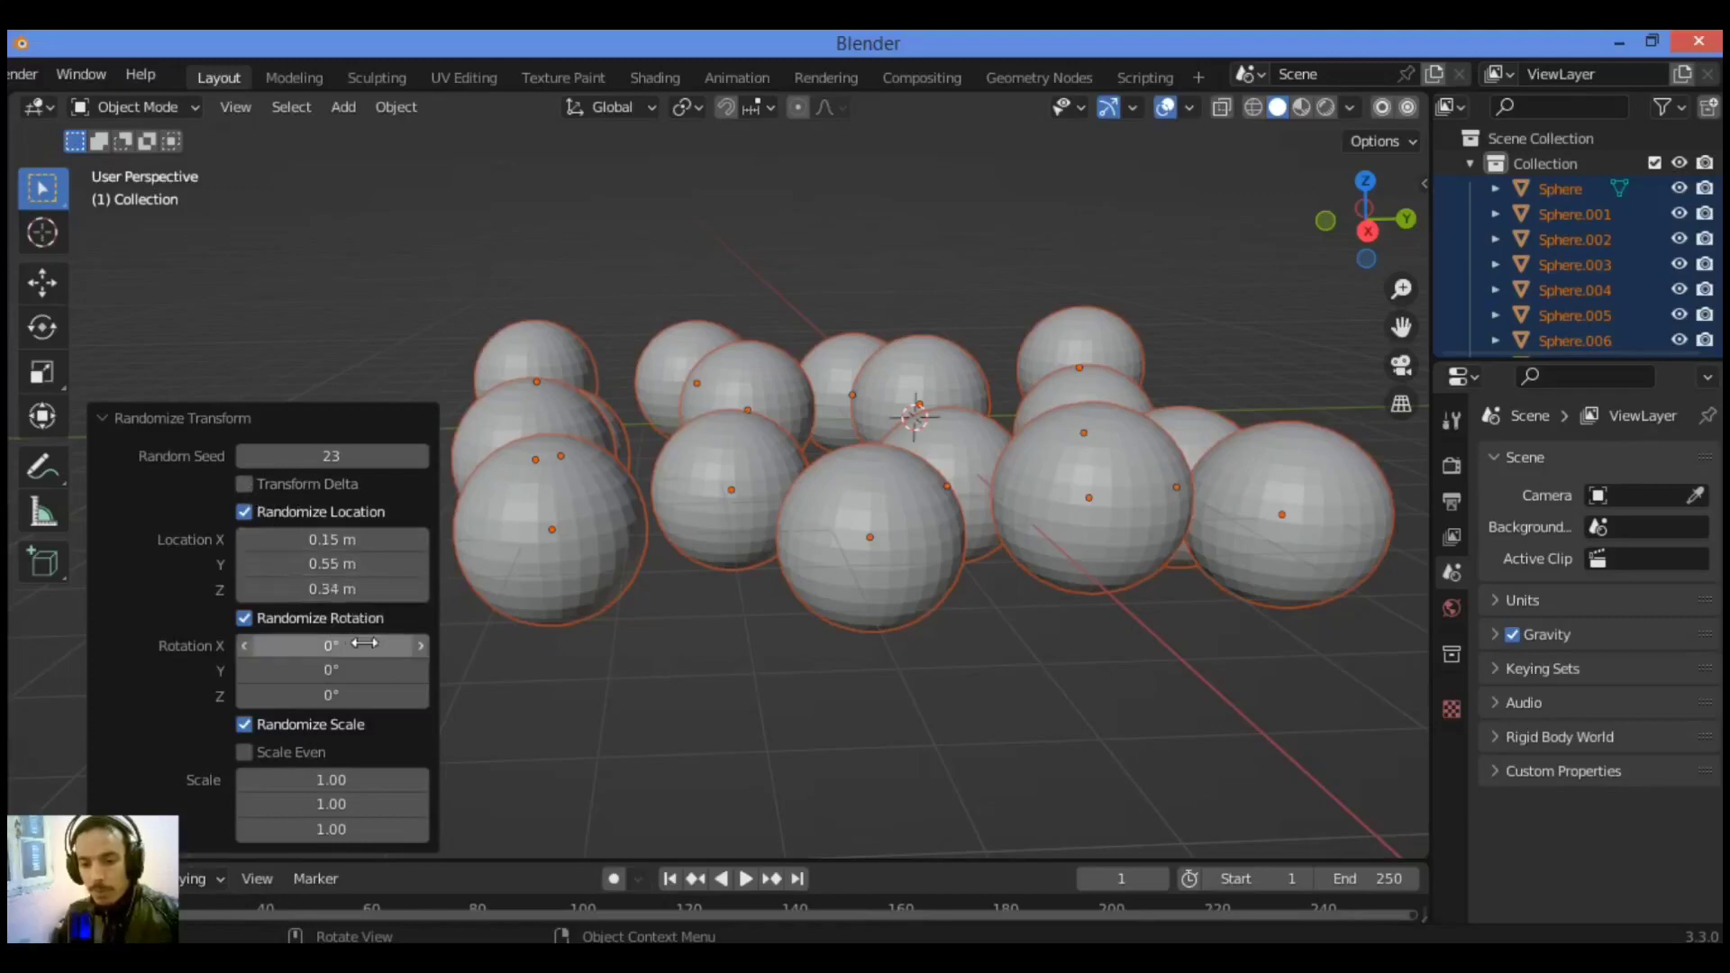
# Set random rotation to 0.09°, -0.18°, 7.6° and random X scale to 0.73
pyautogui.moveTo(307, 659); pyautogui.dragTo(348, 685)
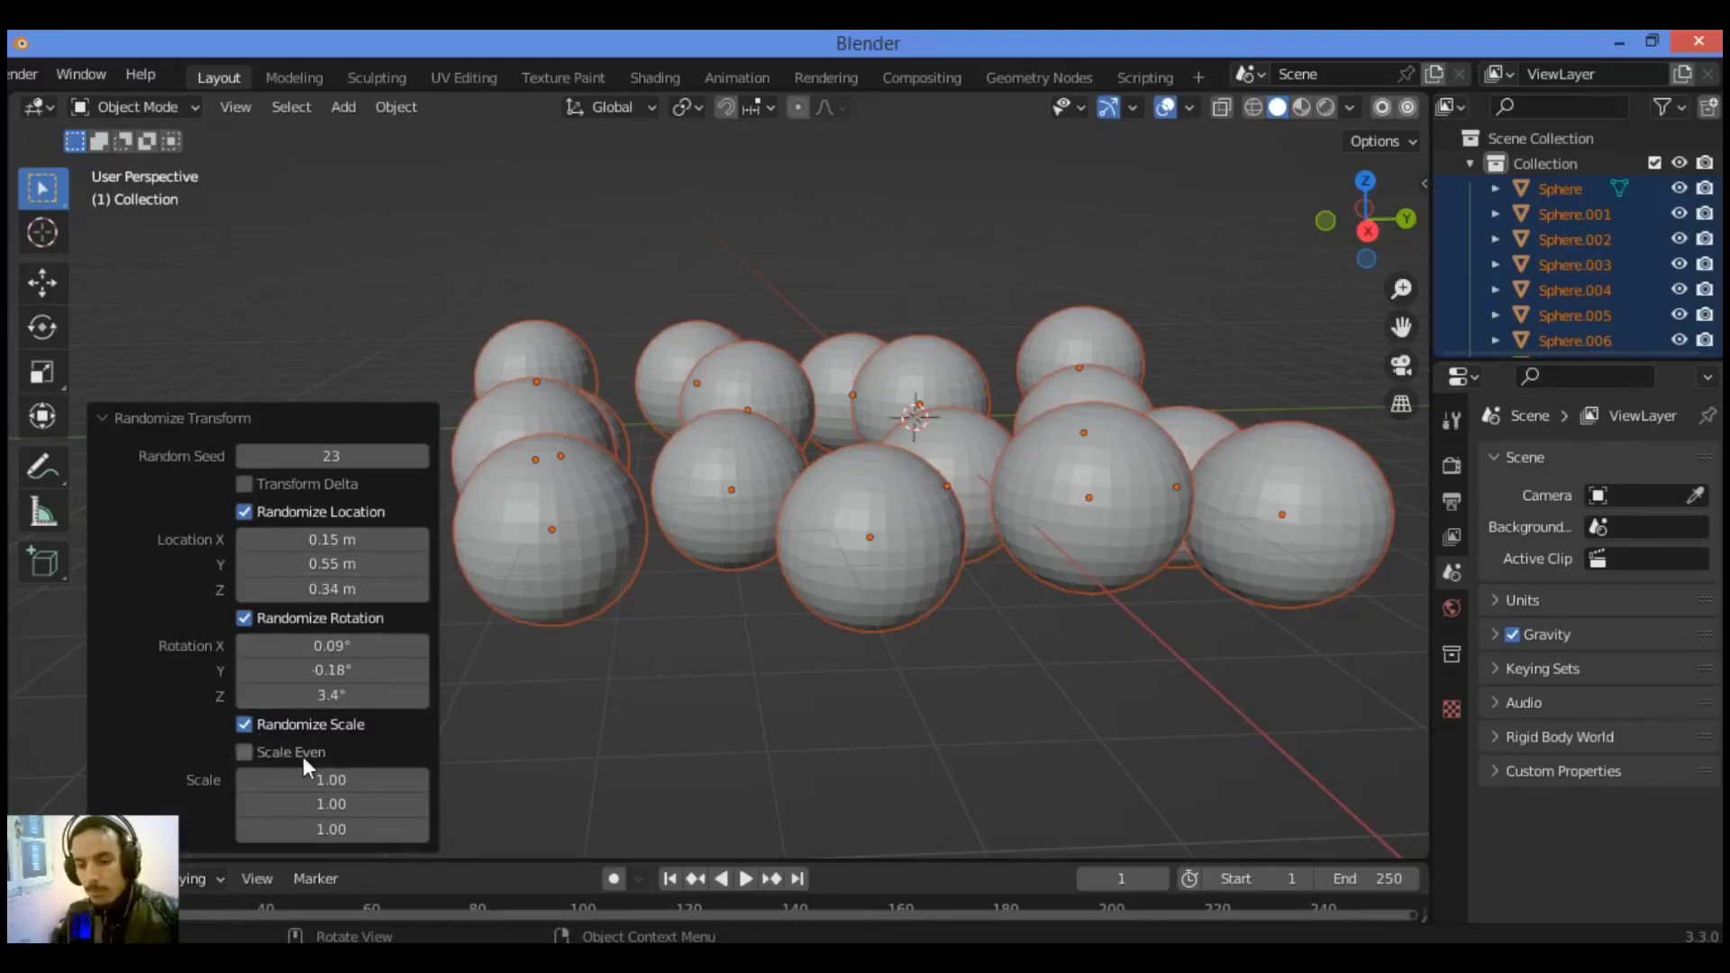
pyautogui.moveTo(332, 695); pyautogui.dragTo(342, 694)
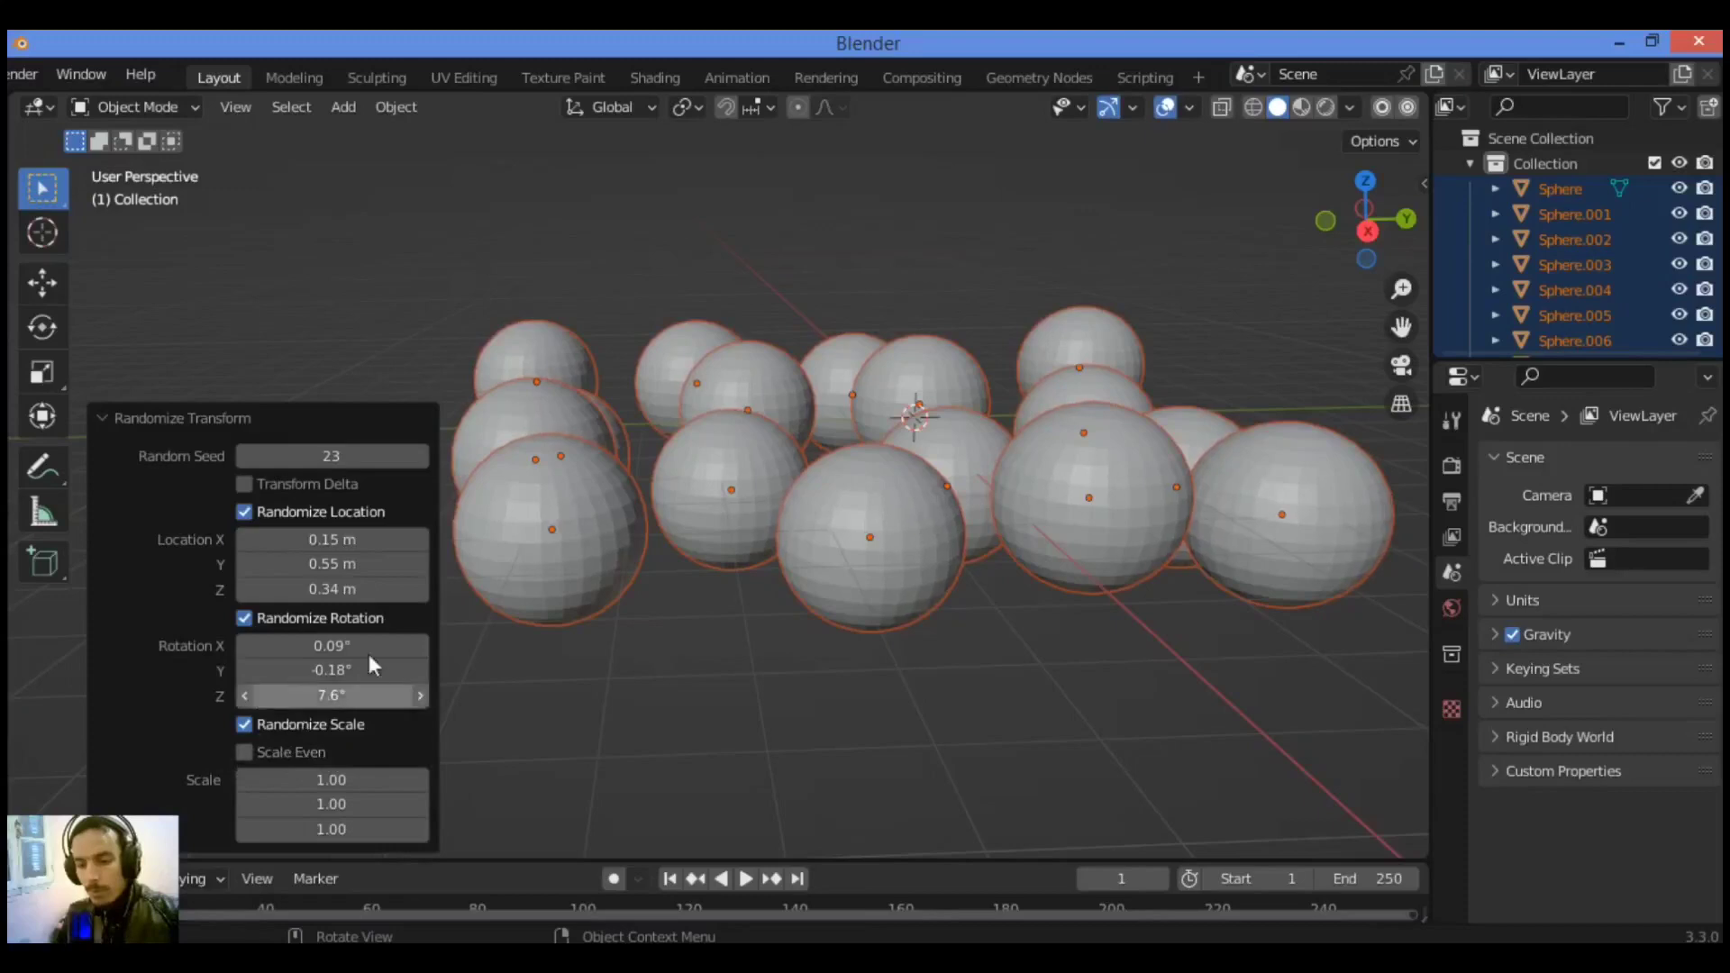
pyautogui.moveTo(331, 780)
pyautogui.mouseDown()
pyautogui.moveTo(371, 779)
pyautogui.moveTo(311, 779)
pyautogui.mouseUp()
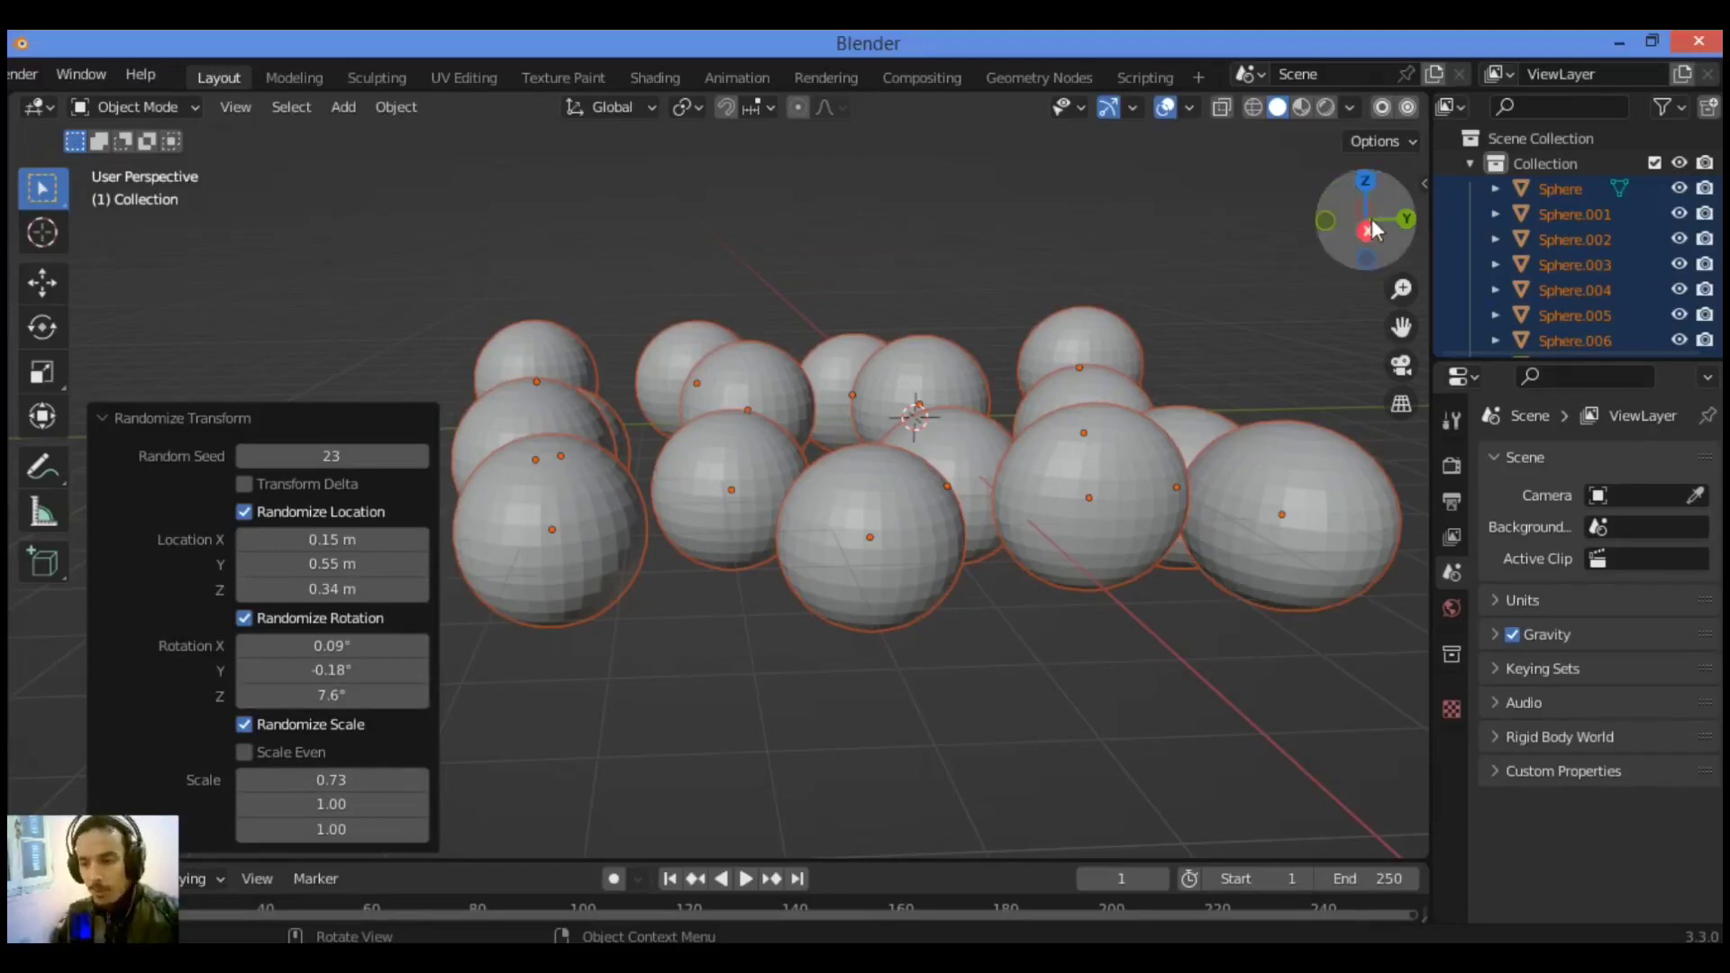
# Set the Randomize Transform Y scale to 1.48 and inspect the egg-shaped spheres
pyautogui.moveTo(1366, 221); pyautogui.dragTo(976, 392)
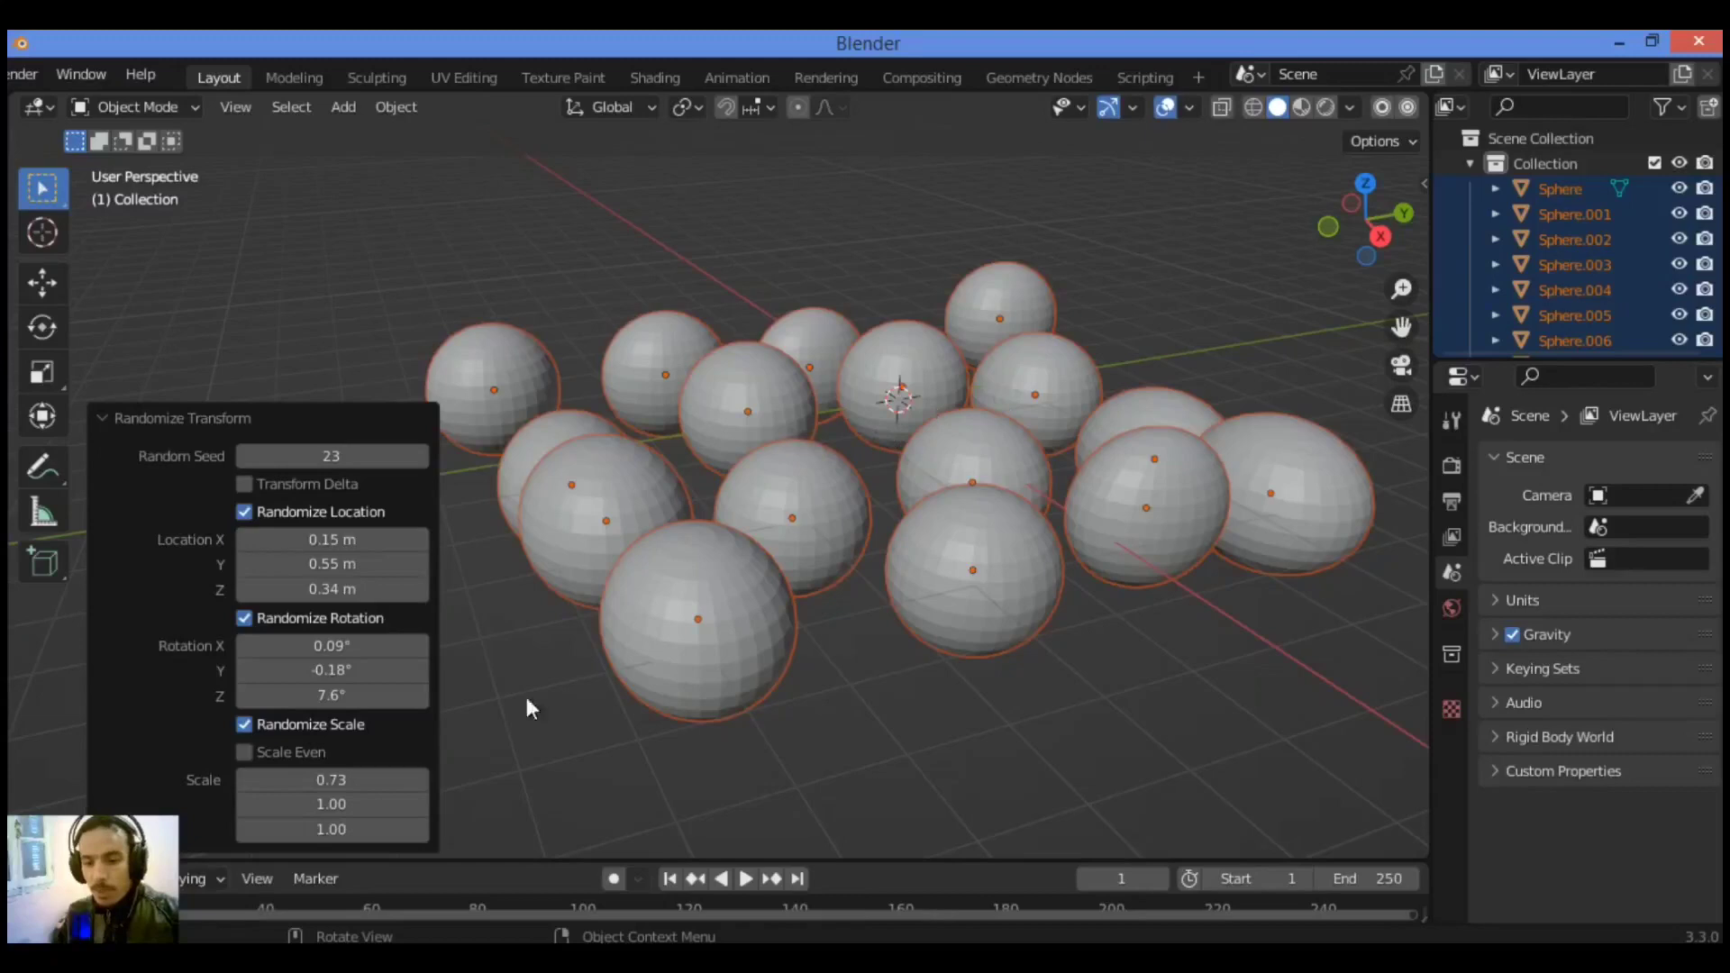
pyautogui.moveTo(332, 804); pyautogui.dragTo(374, 804)
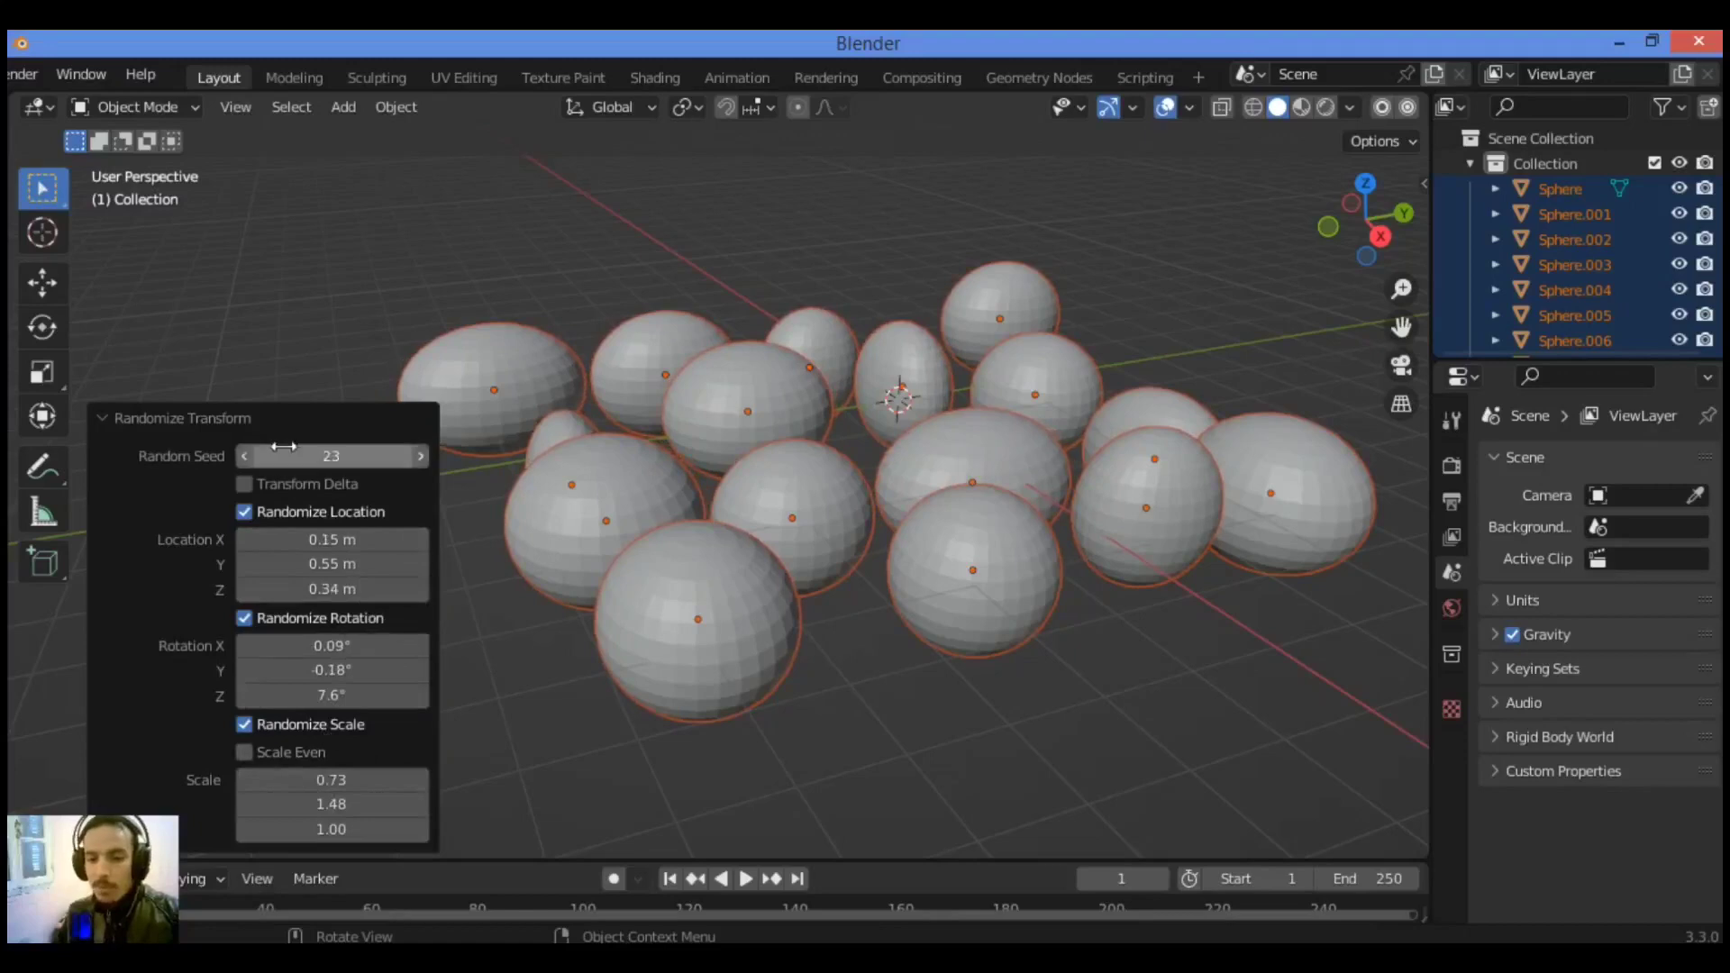
pyautogui.moveTo(1356, 256); pyautogui.dragTo(879, 453)
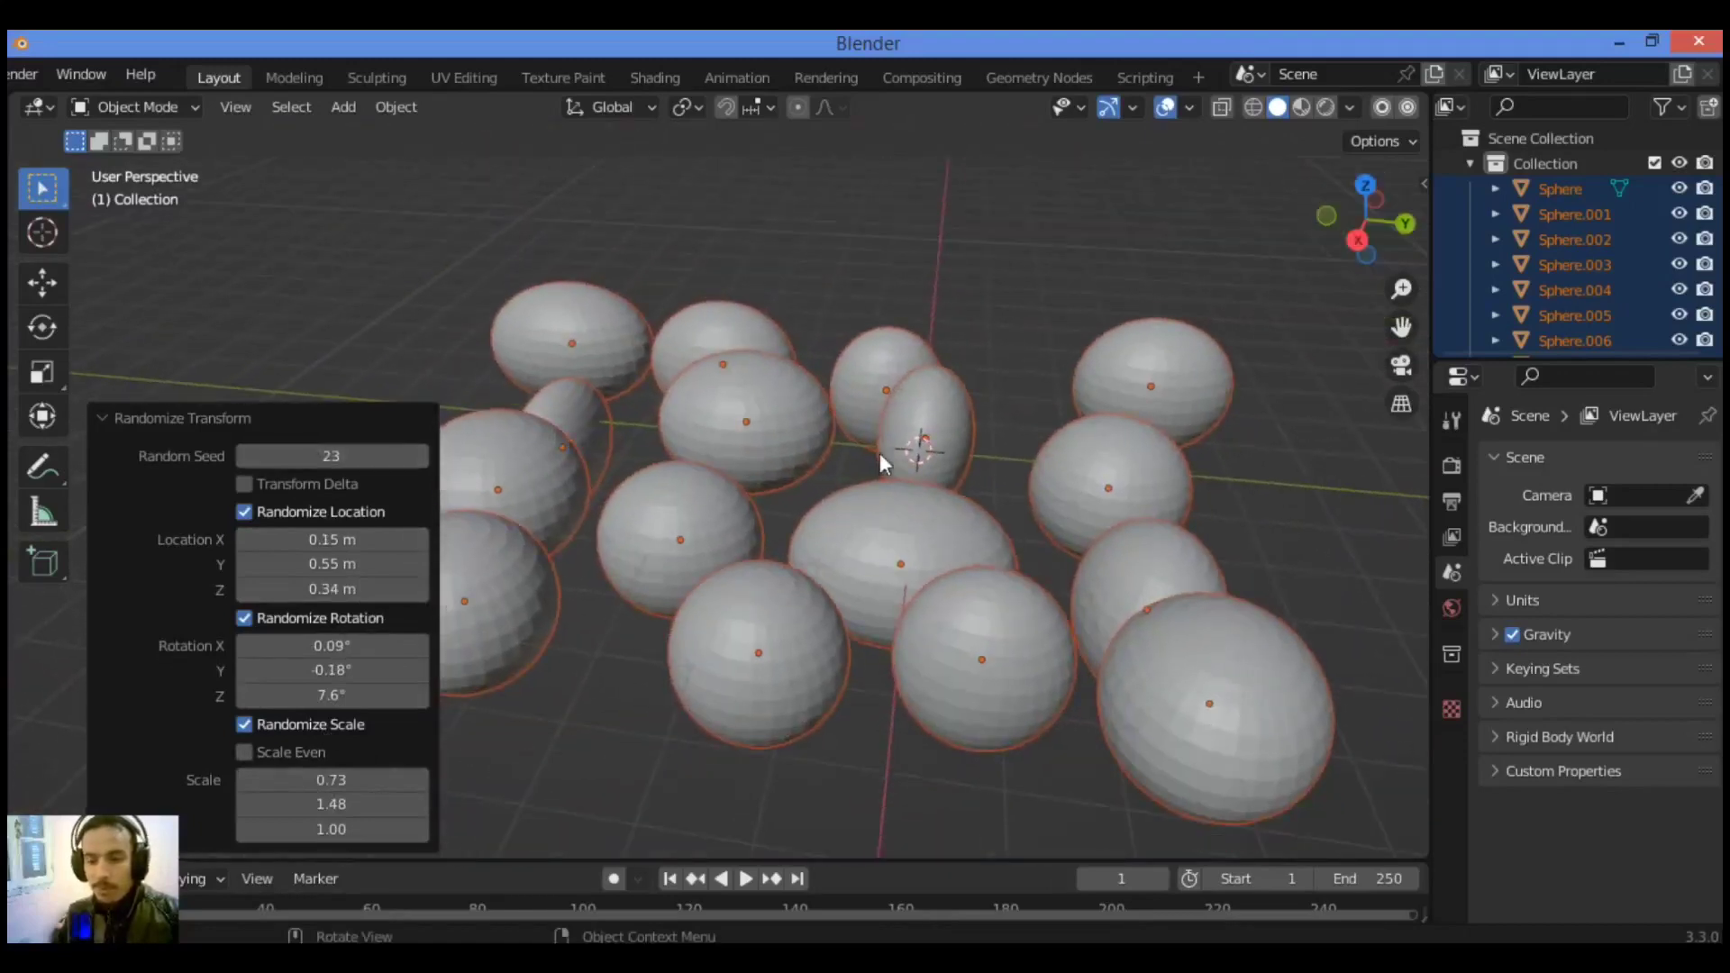